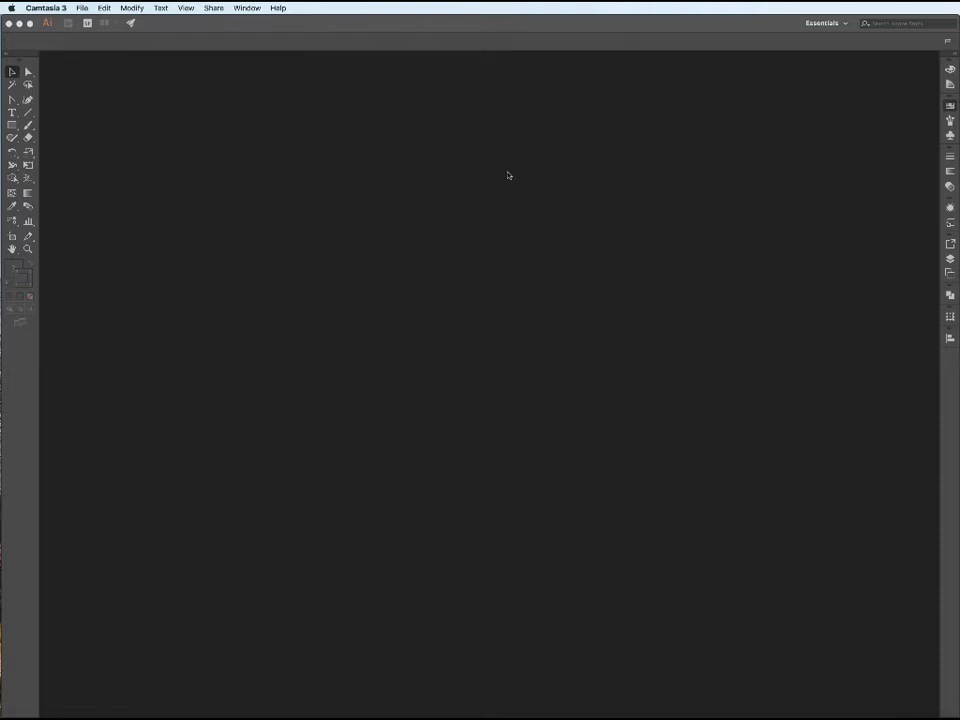
Create a new one-artboard portrait A3 document measuring 297 x 420 mm in CMYK color mode.
click(84, 10)
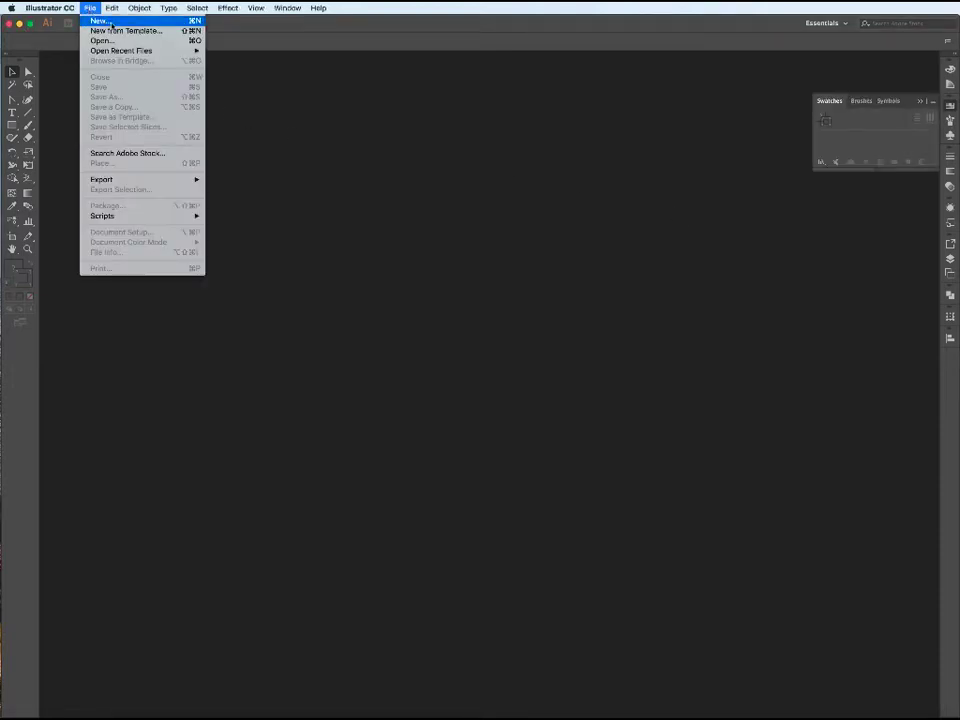
click(100, 21)
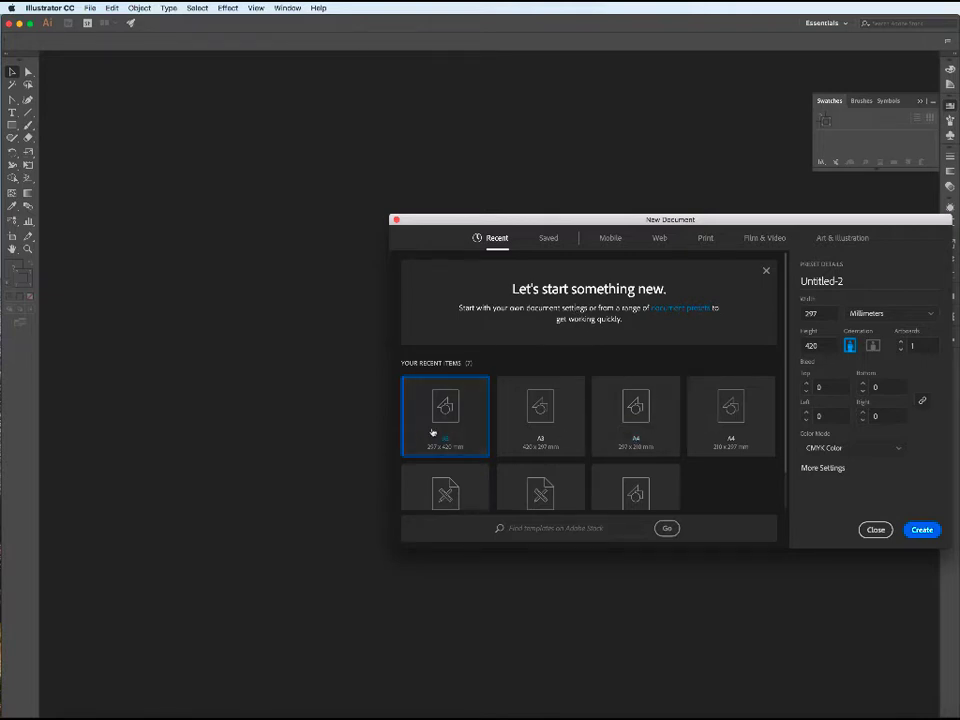
click(922, 530)
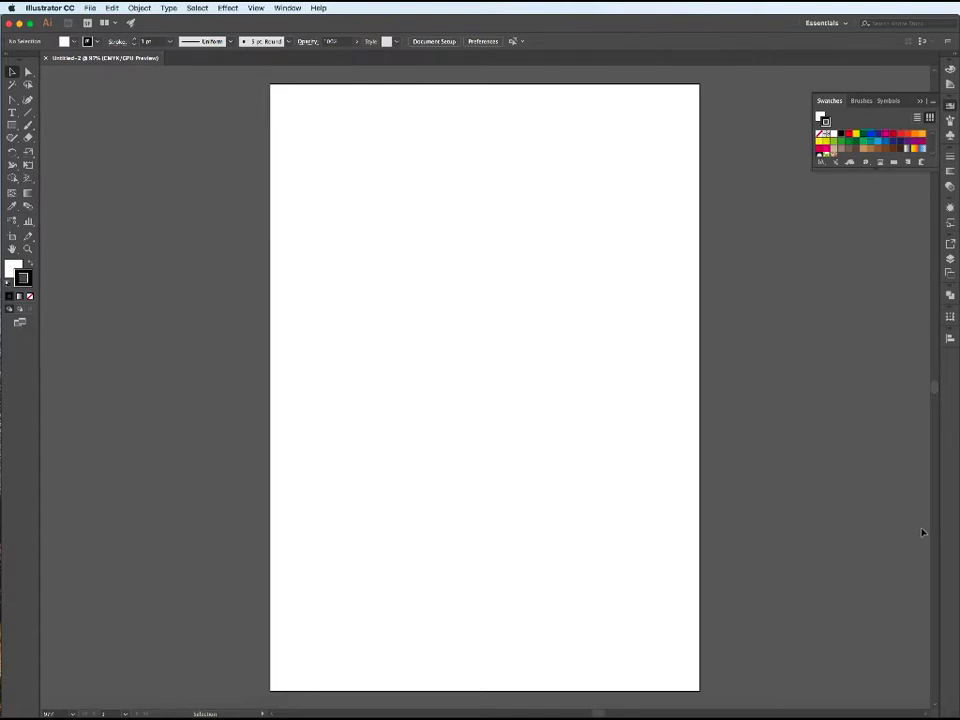
Try placing the free-hearing-health-event-51 image on the artboard at its default size.
click(86, 9)
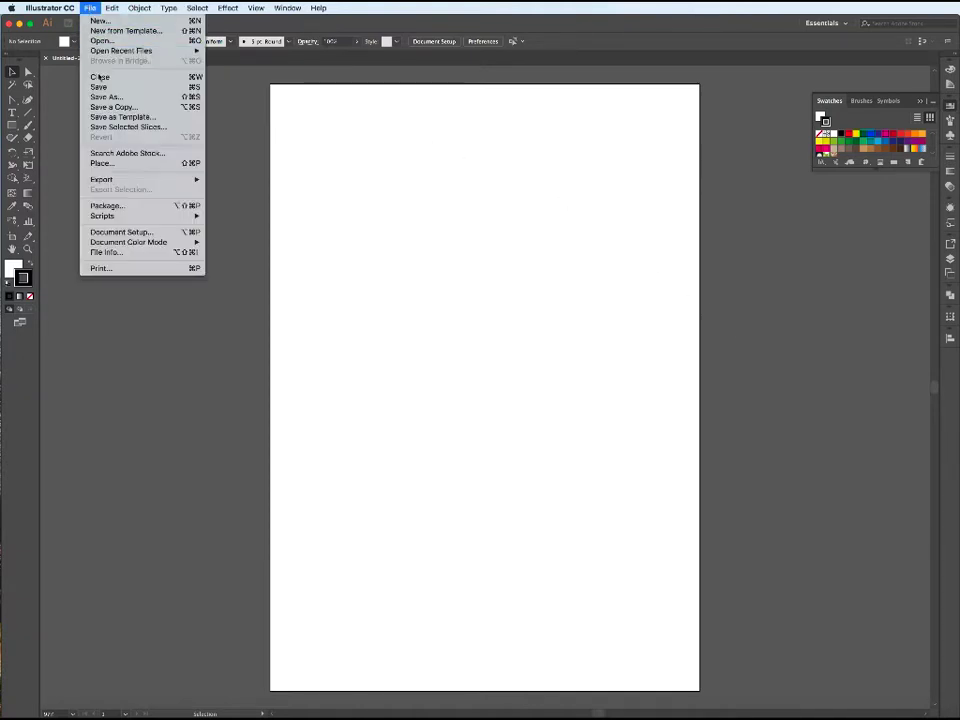
click(104, 163)
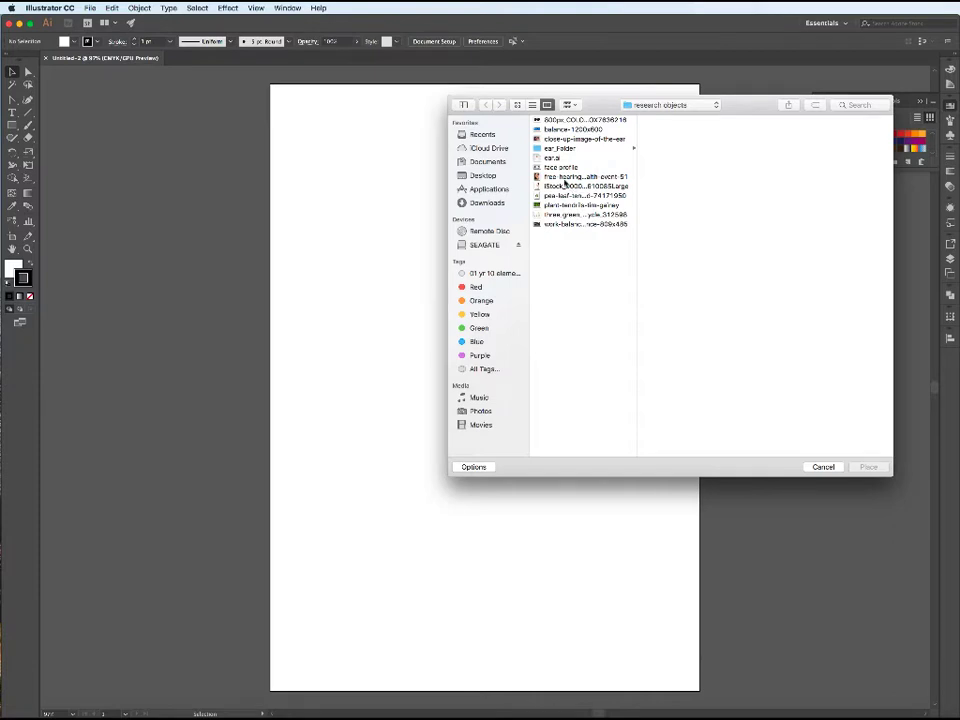
click(566, 177)
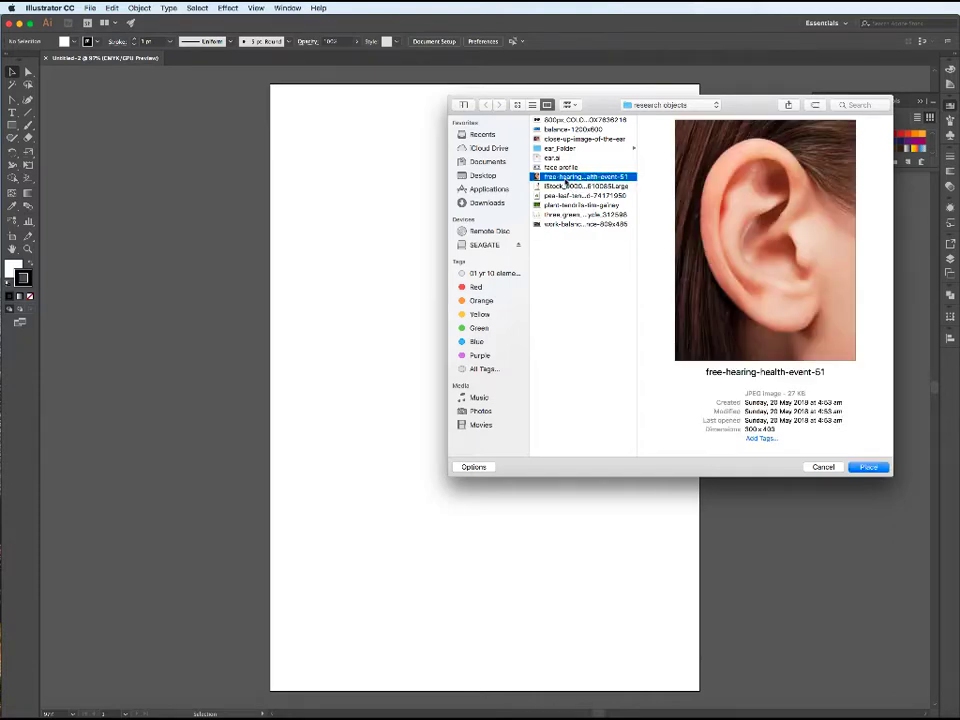
double_click(566, 178)
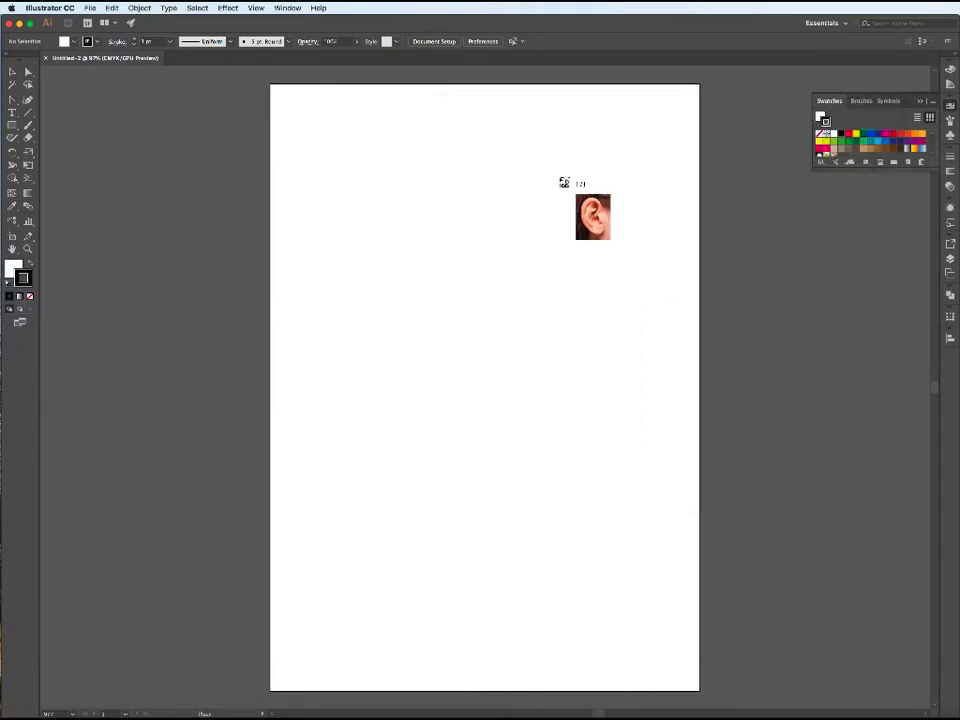
click(303, 133)
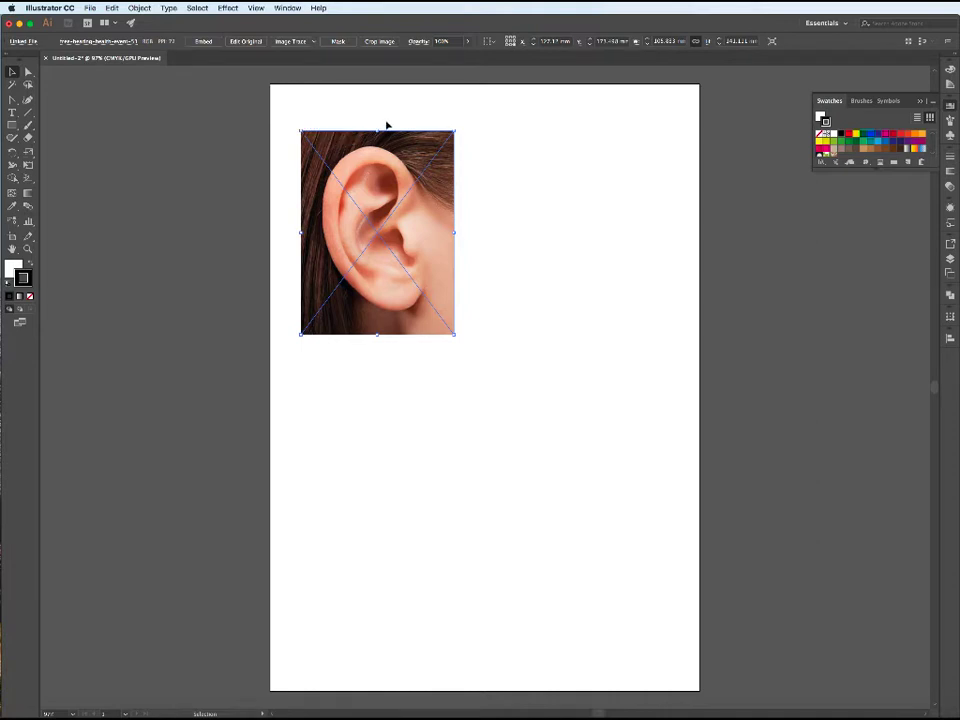
key(super+z)
Place the free-hearing-health-event-51 image in the upper part of the artboard, scaling it to about a third of the page width.
key(super+shift+p)
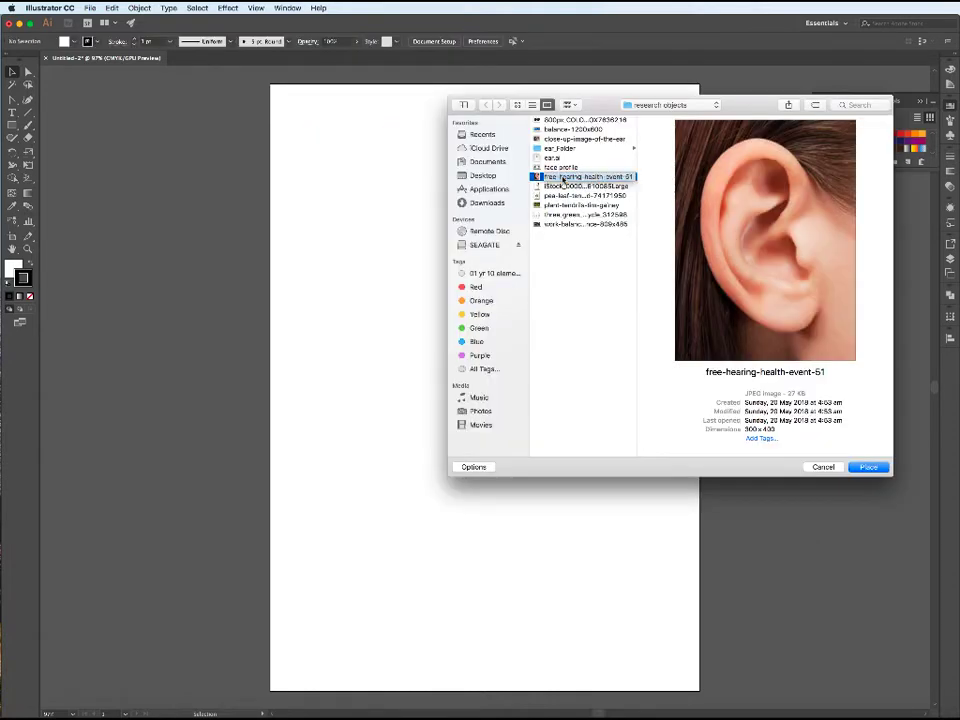
double_click(548, 181)
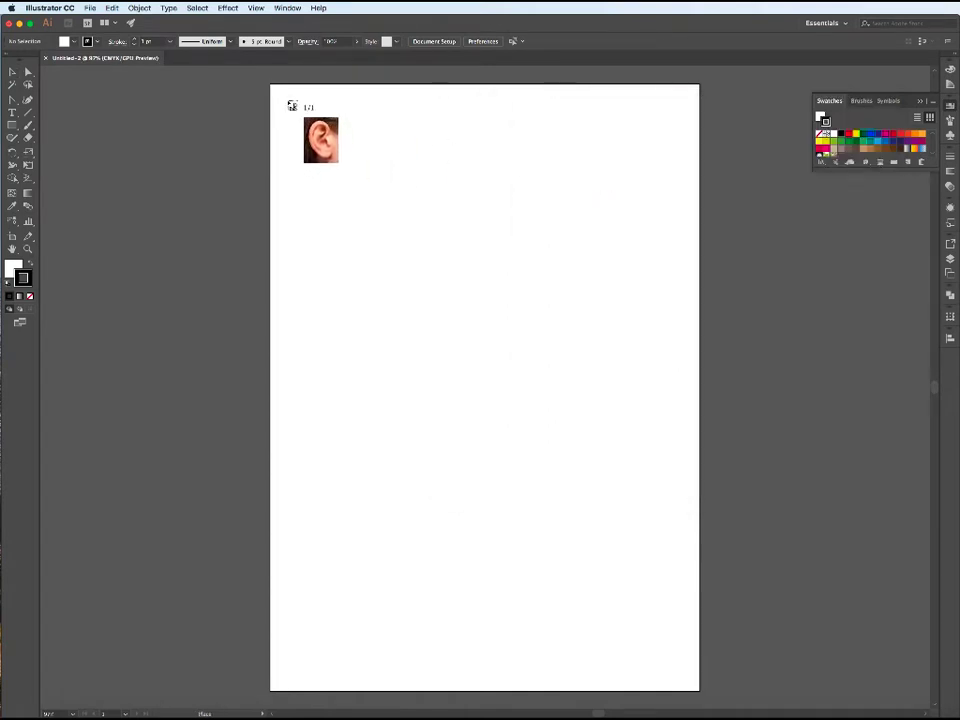
drag(281, 95, 426, 282)
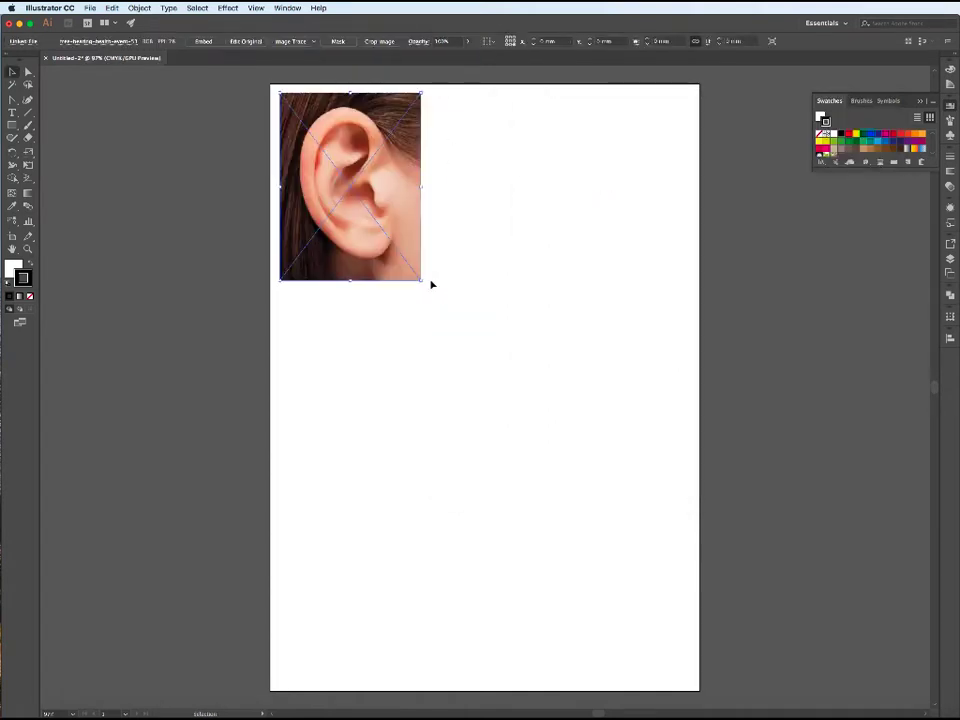
click(12, 72)
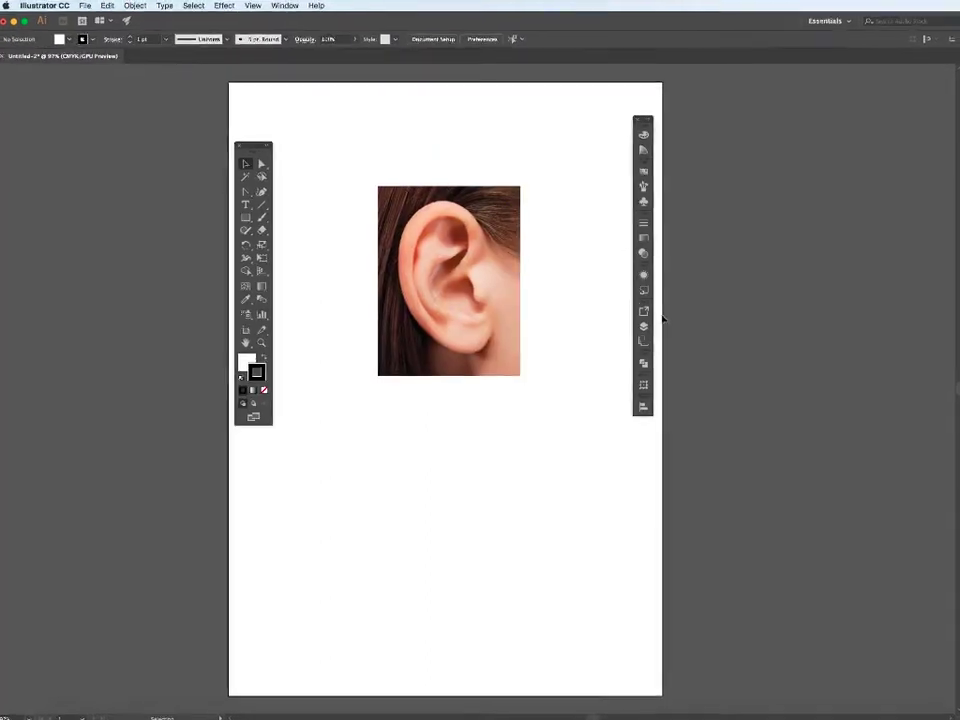
Lock the layer holding the ear photo and add a new layer above it named "shape".
click(685, 362)
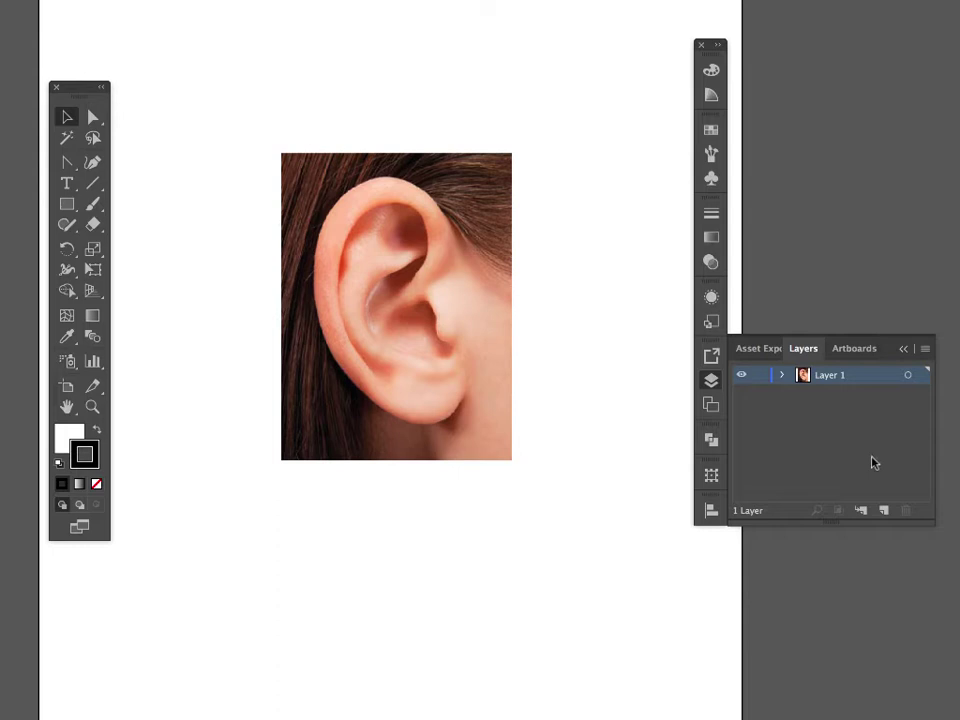
click(759, 376)
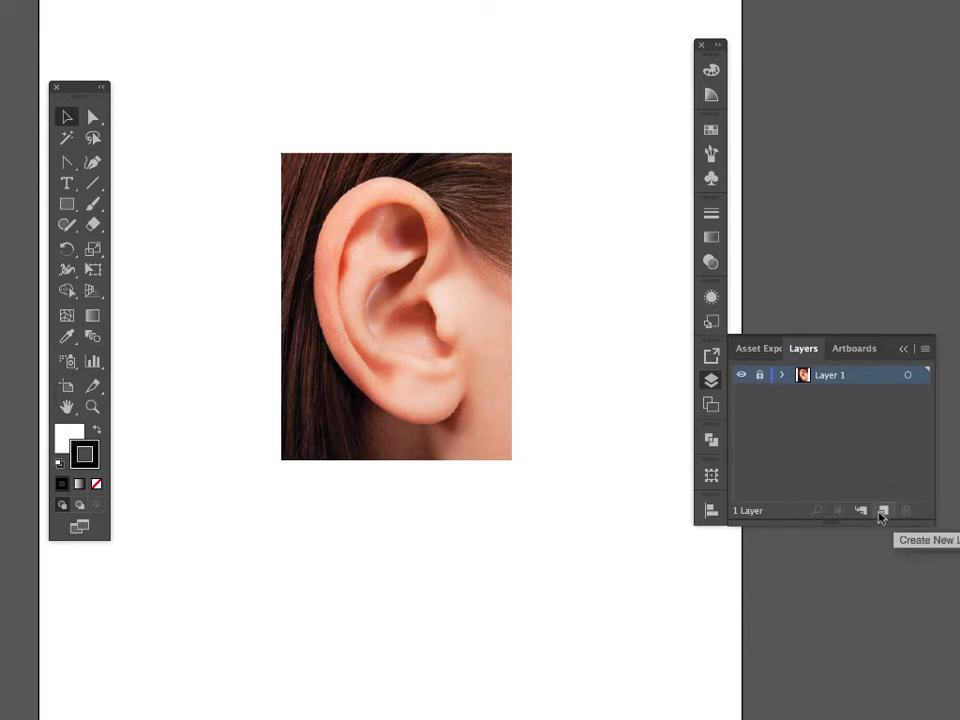
click(881, 511)
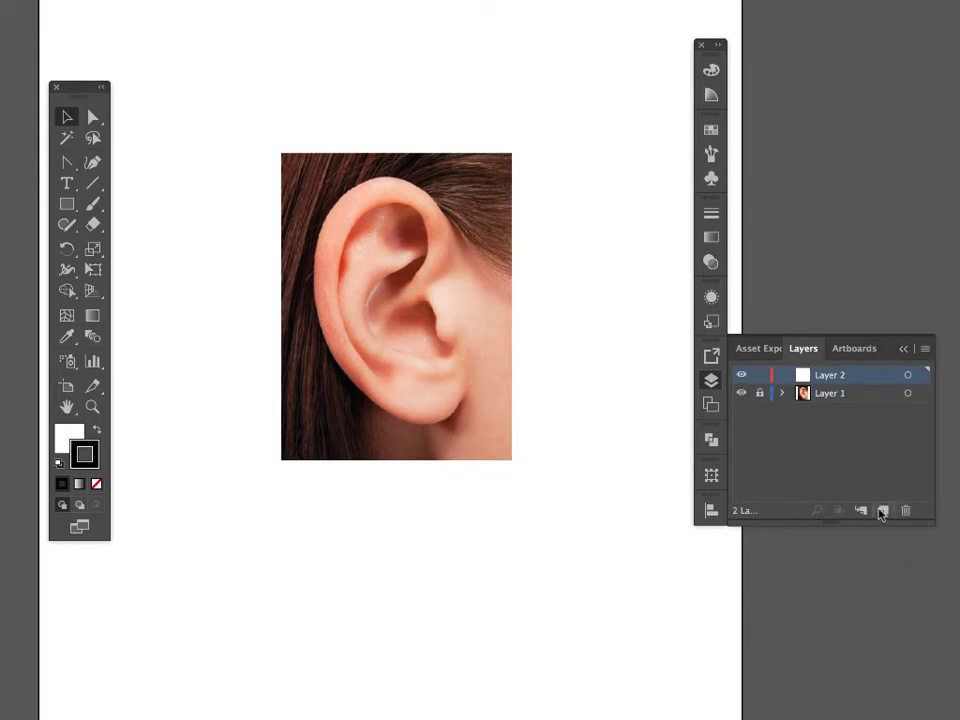
double_click(830, 376)
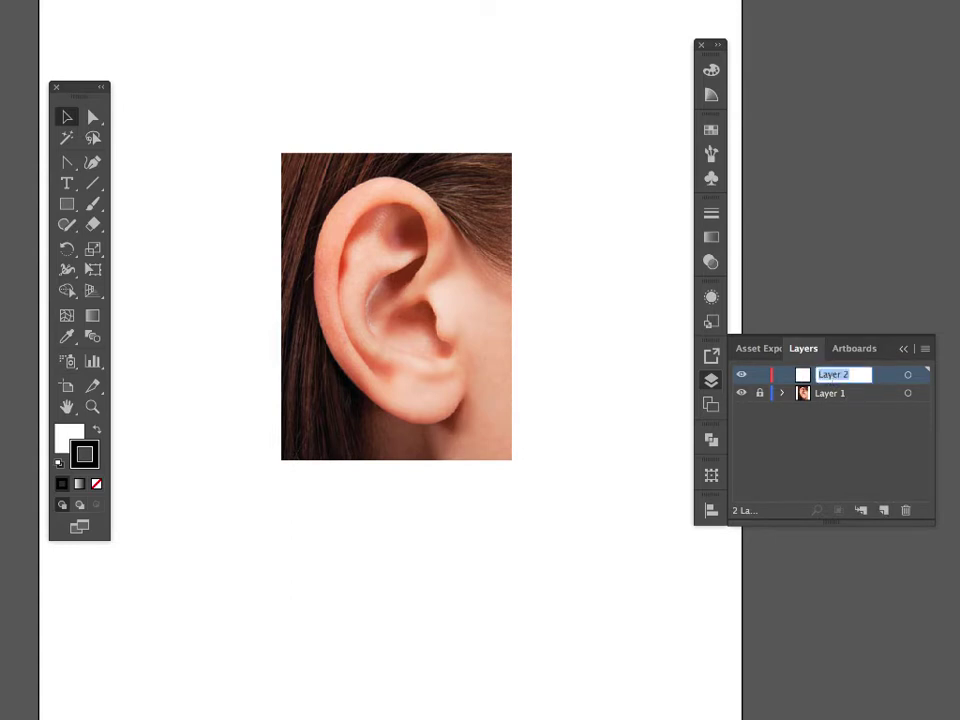
text(shape)
Trace the ear's upper rim with the Pen tool, from the rim's front edge to the ear's top, pulling the end handle out about 20 mm.
key(super+equal)
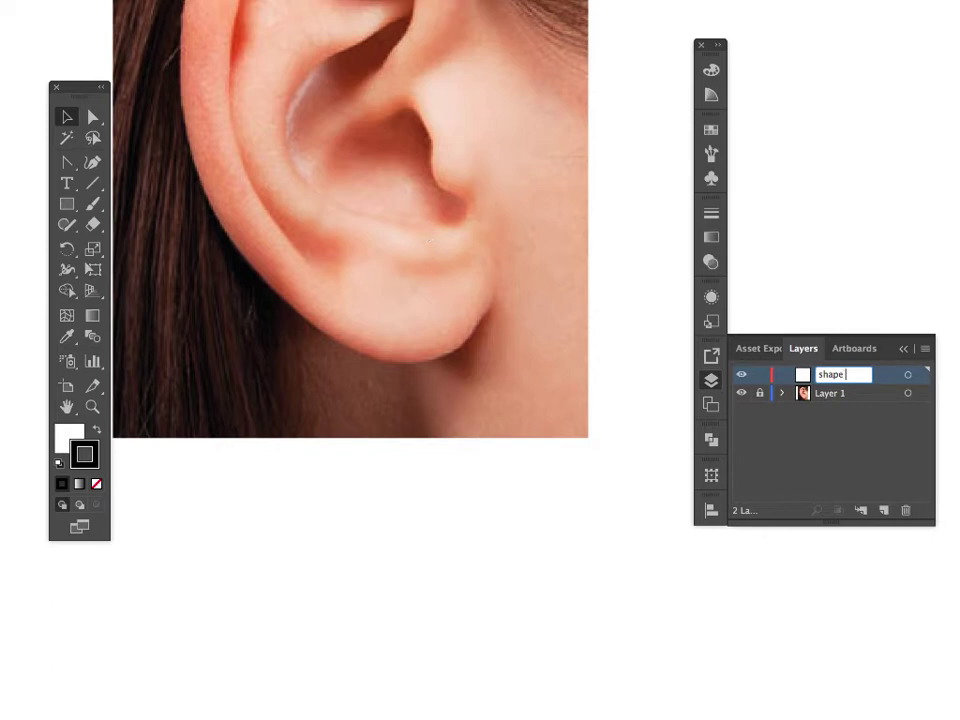
drag(386, 229, 450, 489)
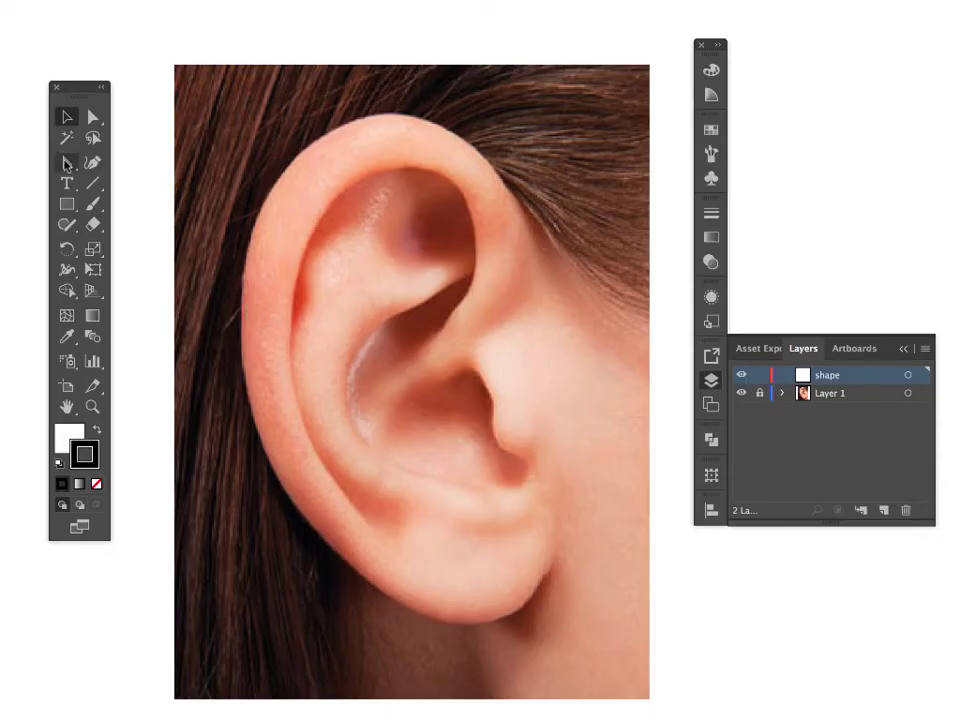
click(67, 163)
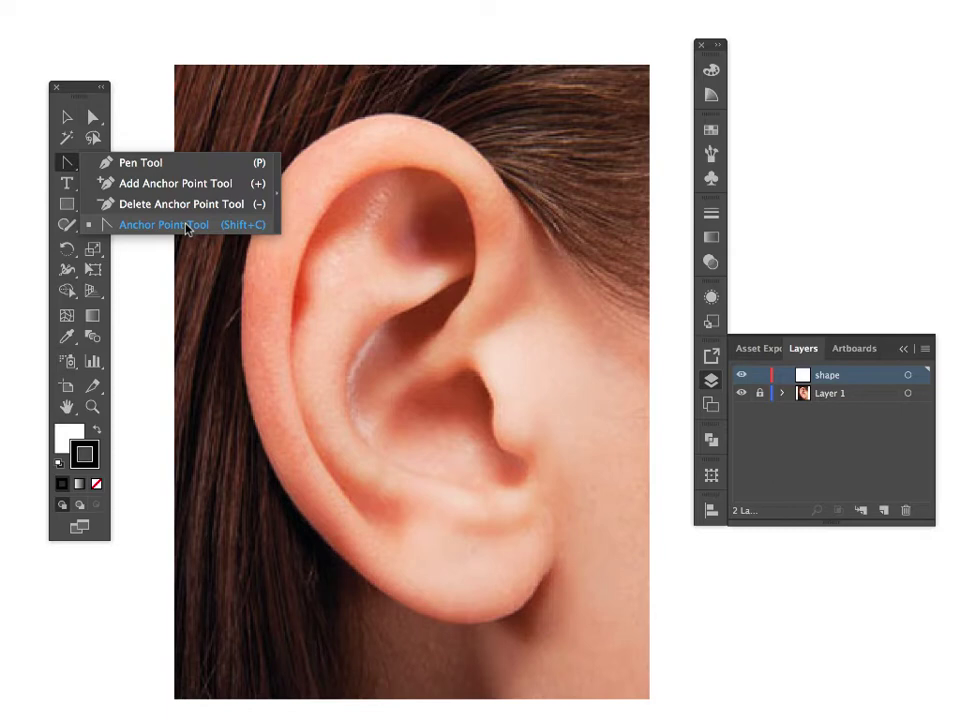
click(124, 162)
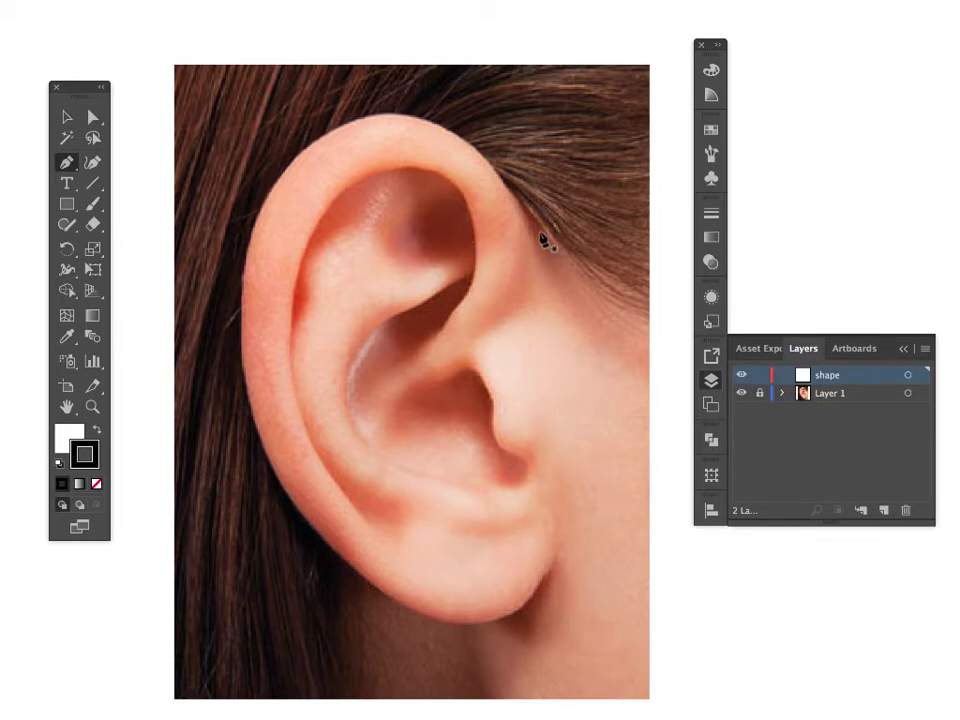
click(538, 239)
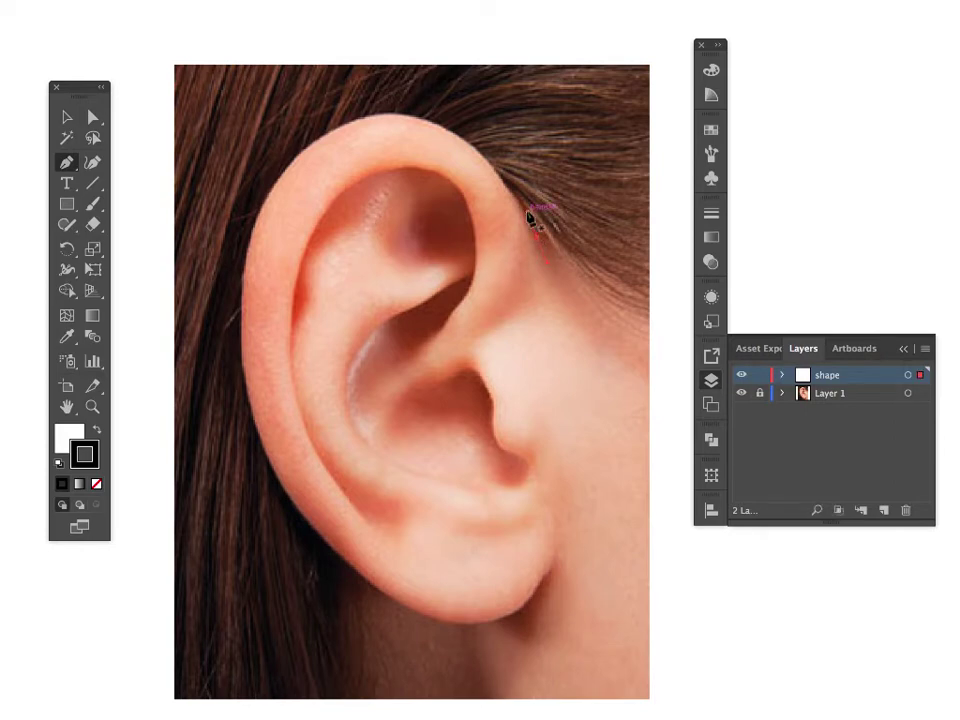
drag(537, 237, 273, 140)
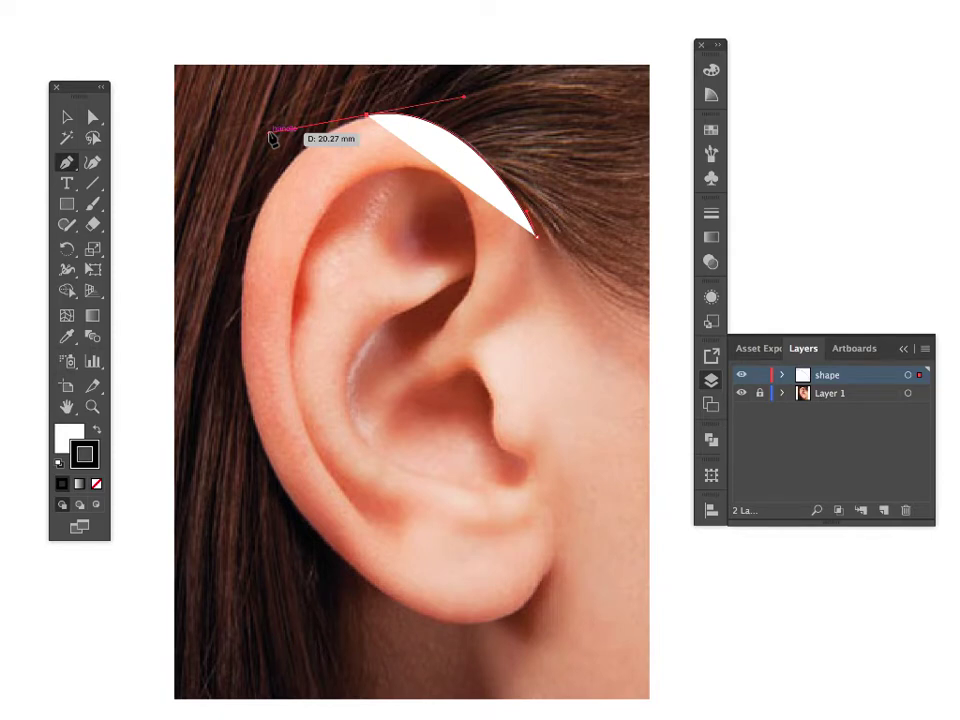
drag(271, 133, 270, 132)
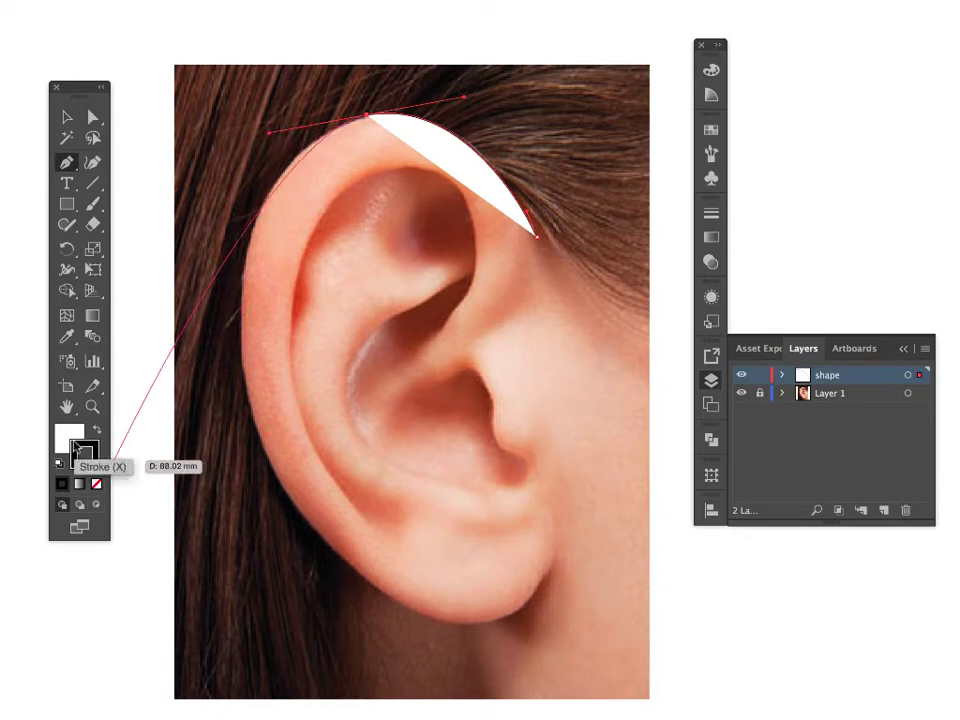
Set the traced path's fill to none and its stroke color to CMYK Cyan.
click(78, 444)
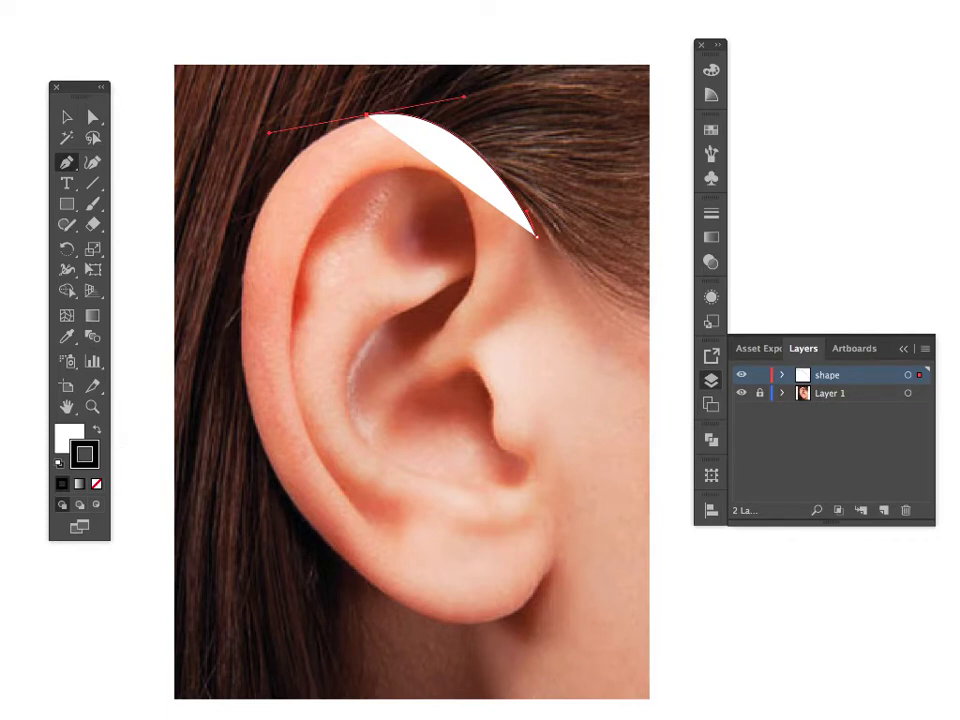
click(62, 444)
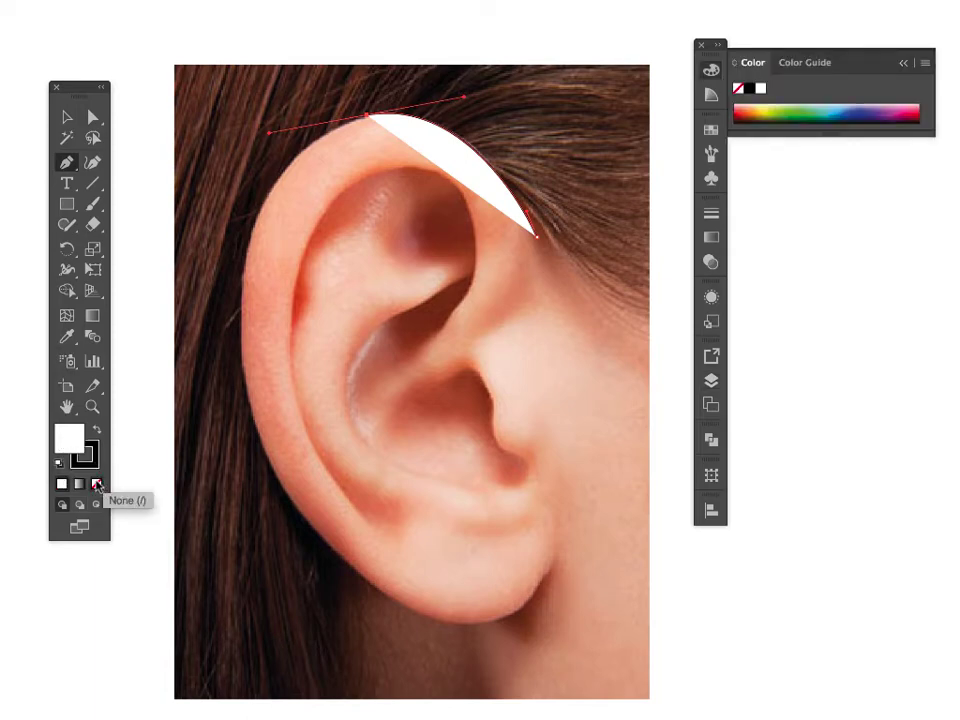
click(97, 485)
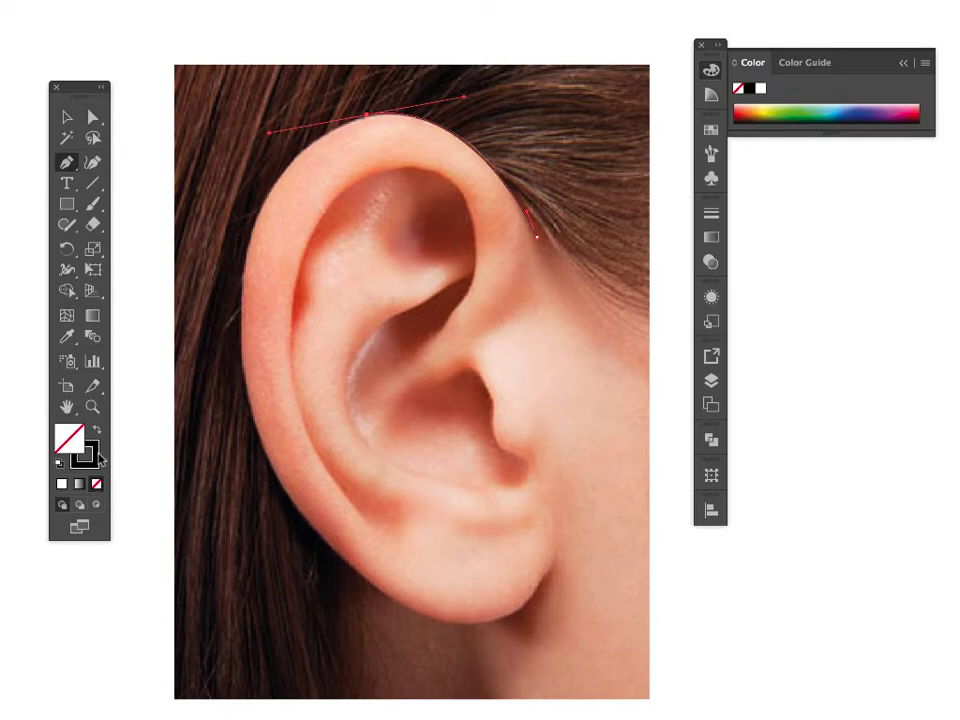
click(97, 457)
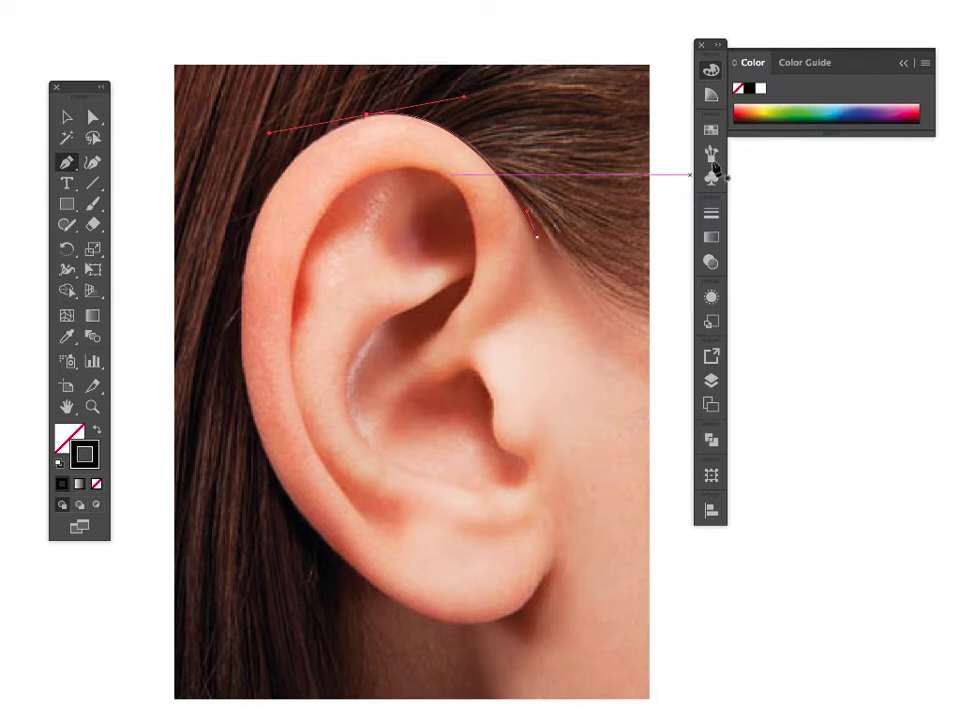
click(714, 136)
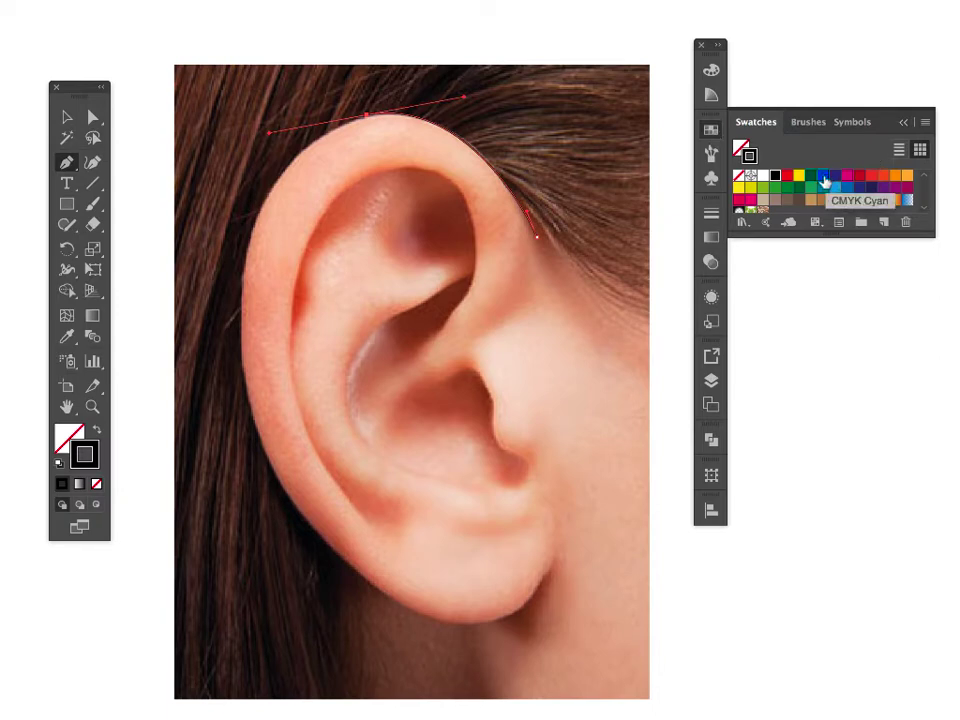
click(824, 177)
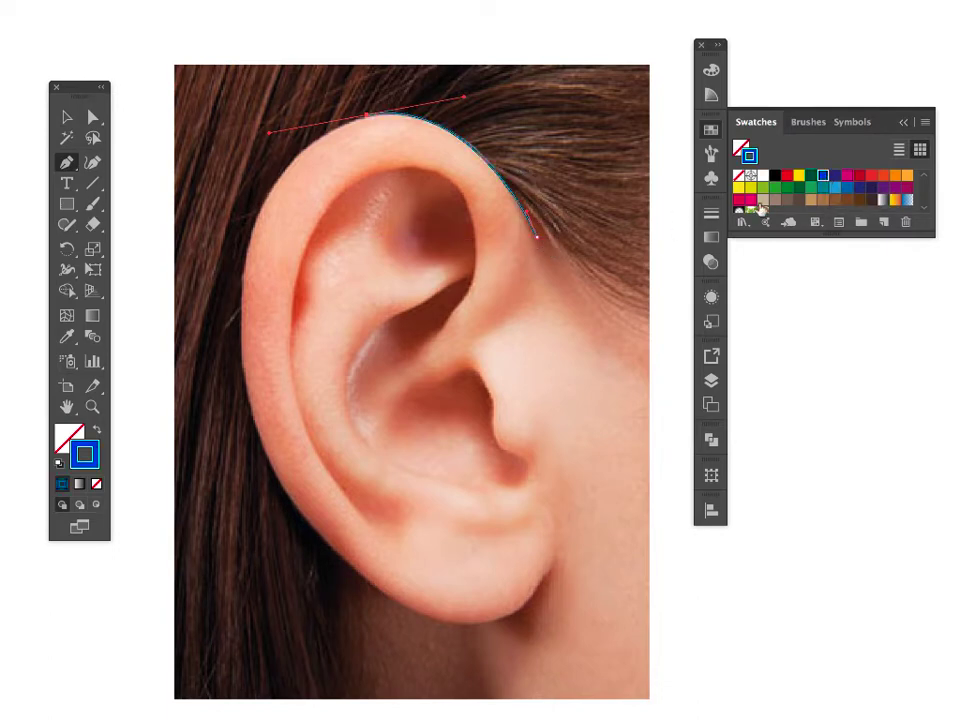
Remove the outgoing direction handle from the path's end anchor at the top of the ear using the Pen tool.
key(ctrl+equal)
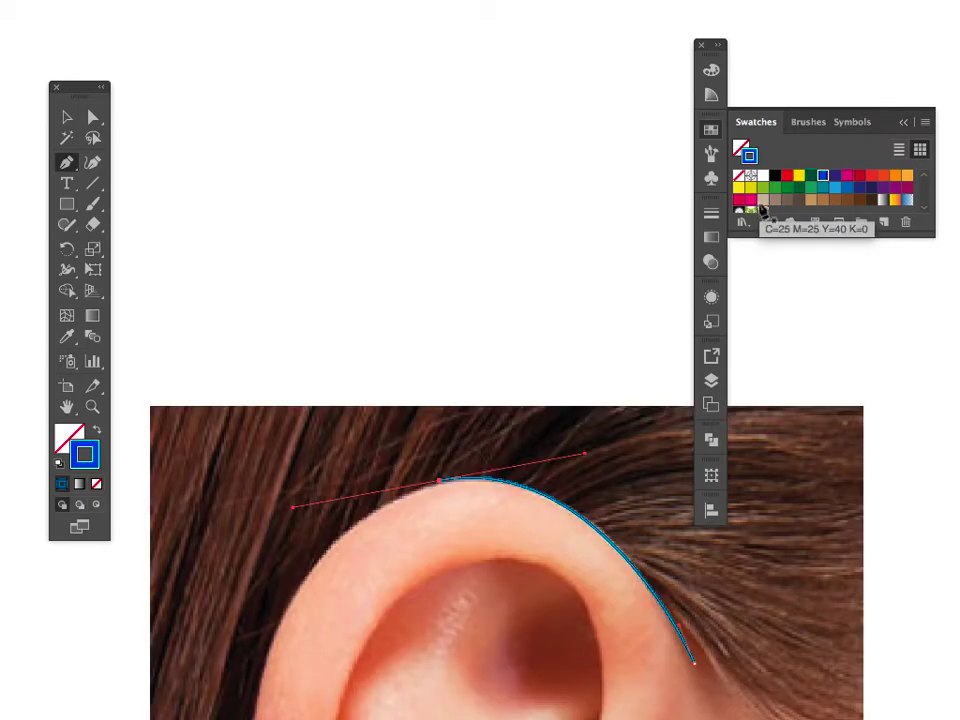
scroll(400, 553, down, 4)
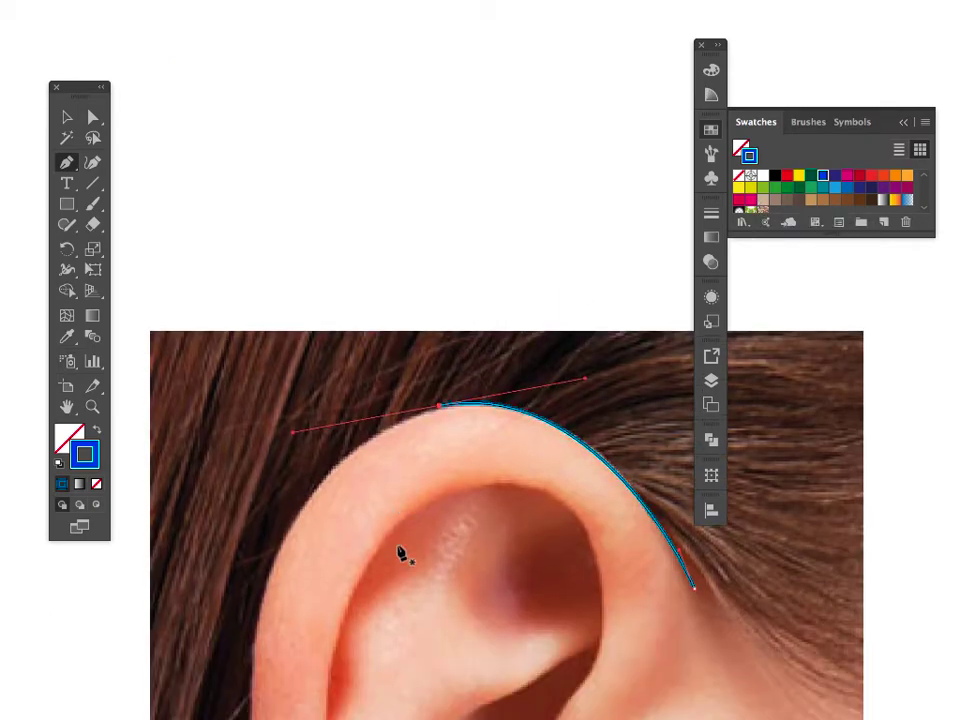
scroll(400, 553, down, 9)
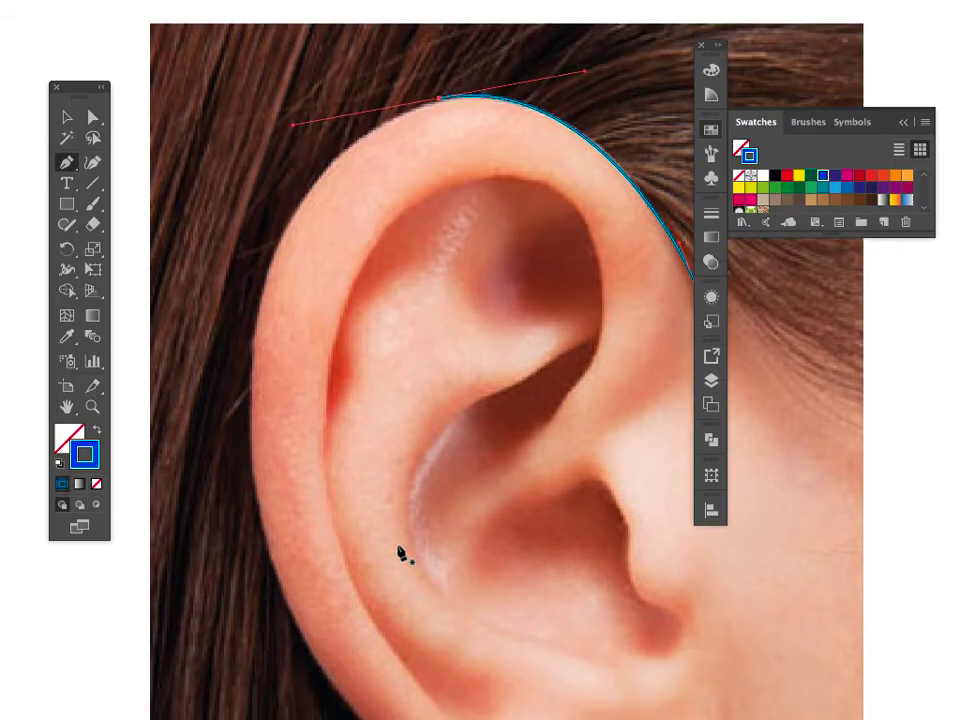
scroll(400, 553, right, 2)
scroll(400, 553, down, 2)
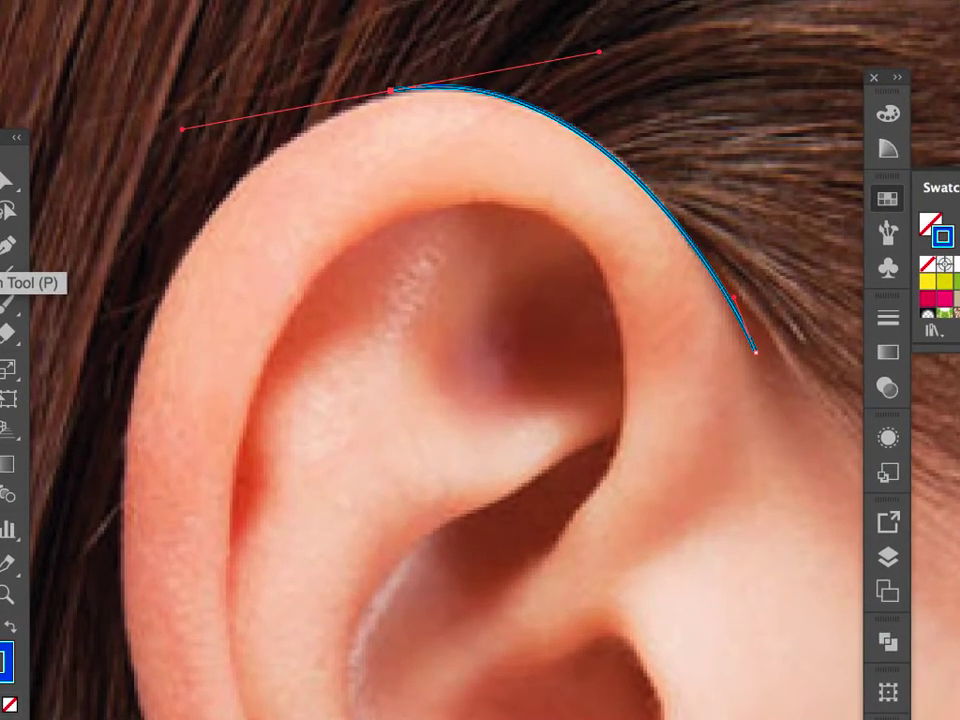
click(8, 244)
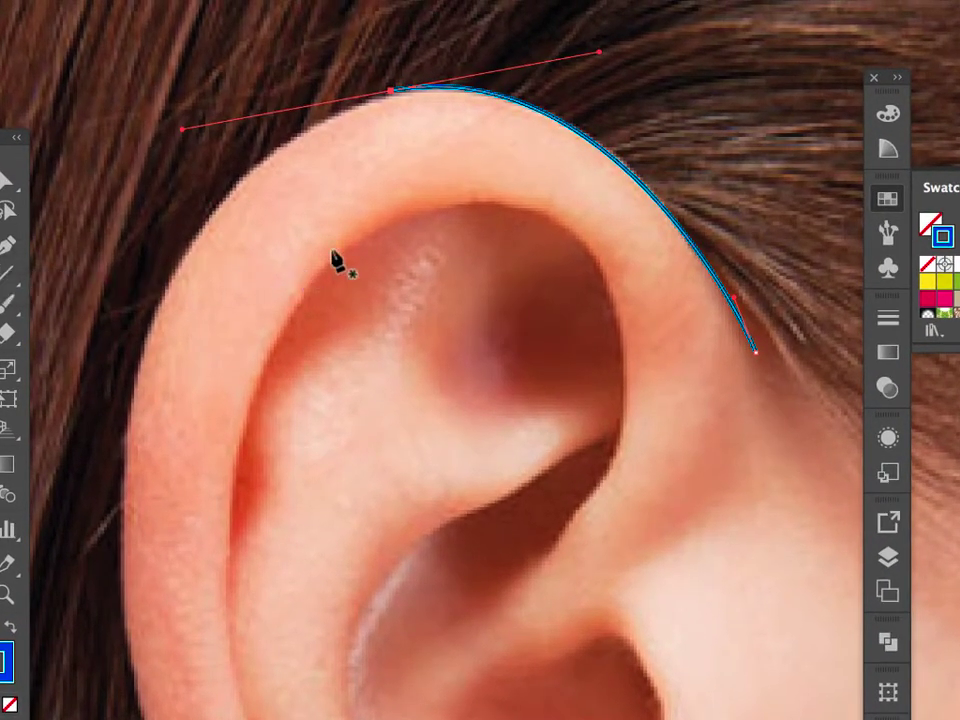
click(392, 95)
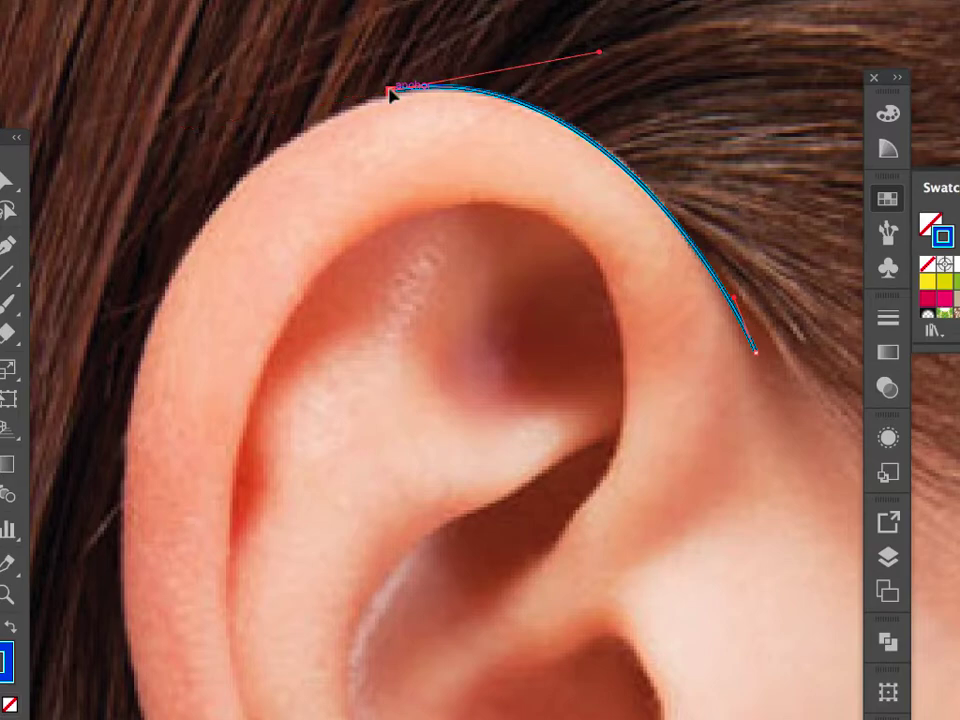
Continue the outline with a curved Pen segment from the ear's top down to the middle of its back edge.
drag(392, 94, 128, 619)
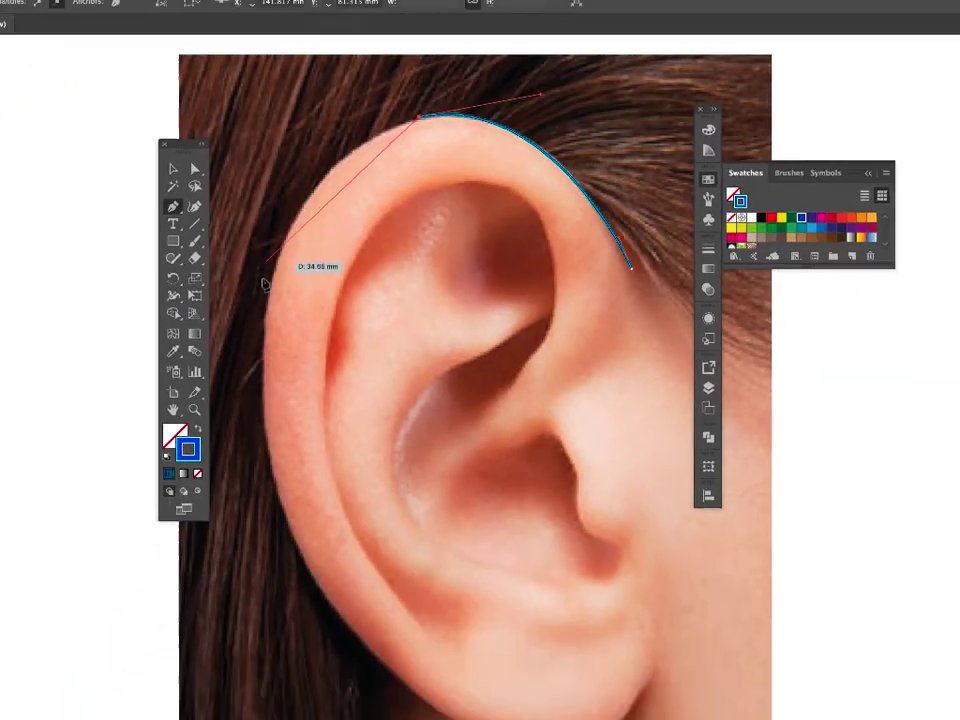
drag(317, 354, 321, 383)
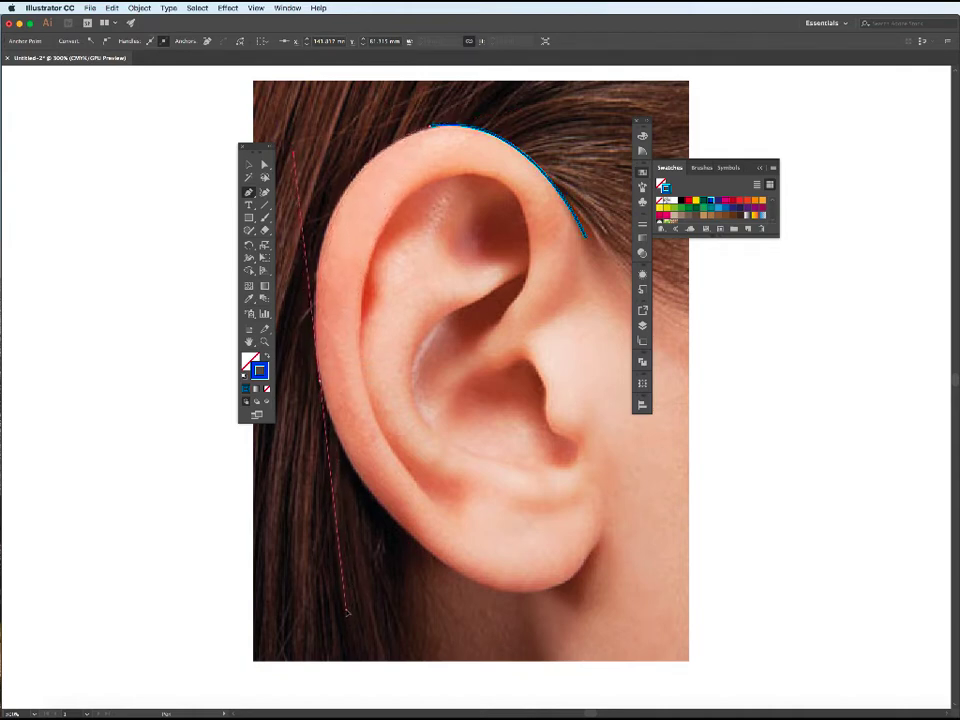
drag(347, 612, 346, 612)
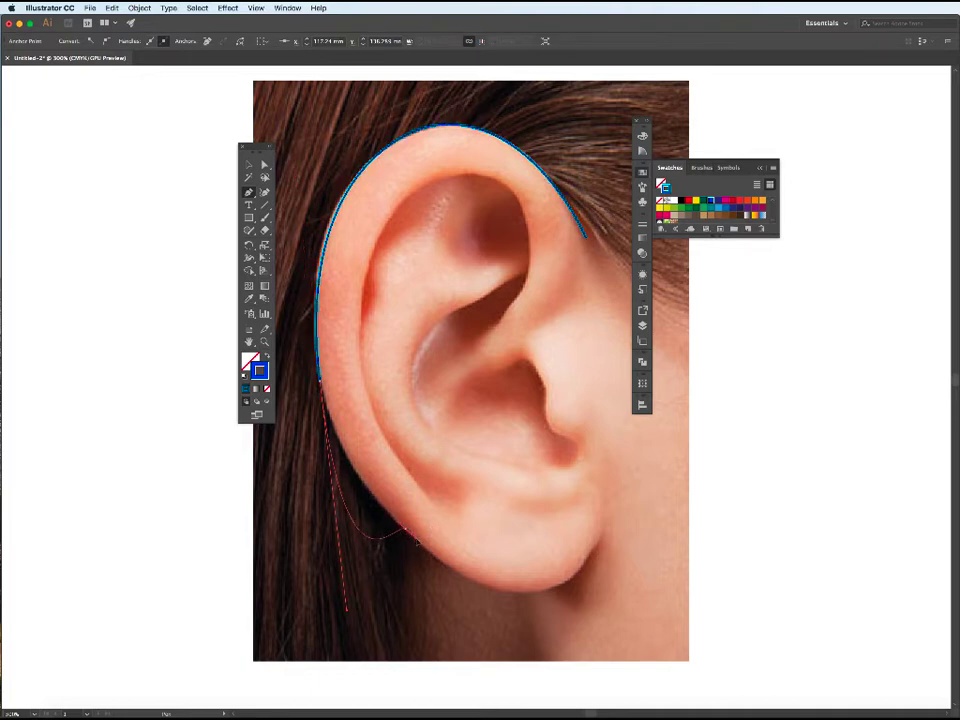
Add a smooth anchor on the lower back rim and shorten the mid-back anchor's lower handle so the curve follows the ear.
drag(420, 548, 428, 557)
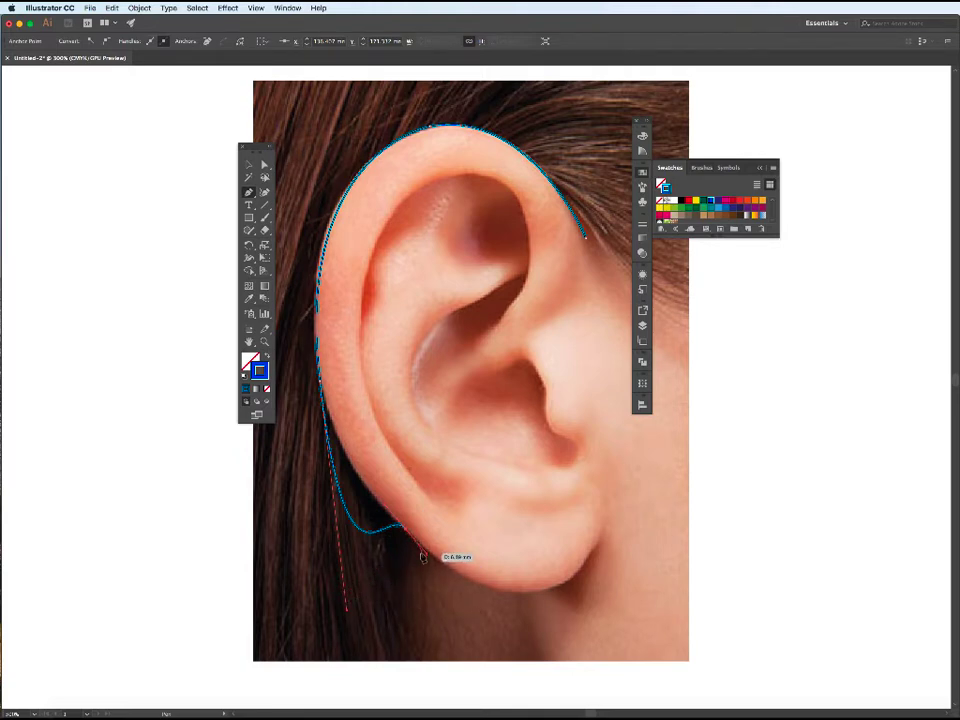
key(super)
key(super)
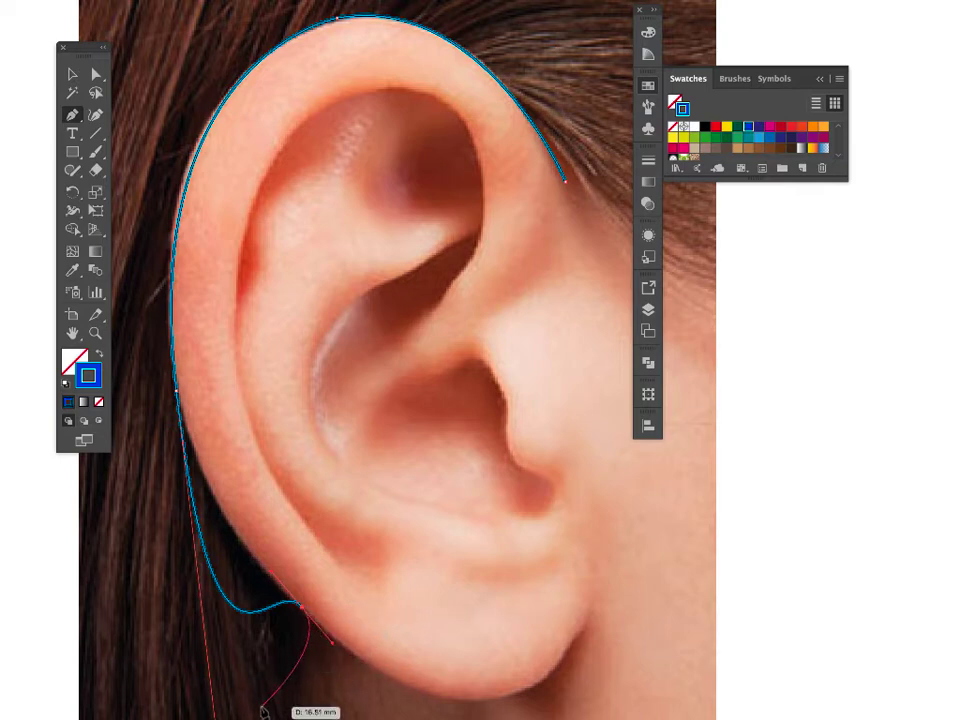
drag(212, 712, 368, 635)
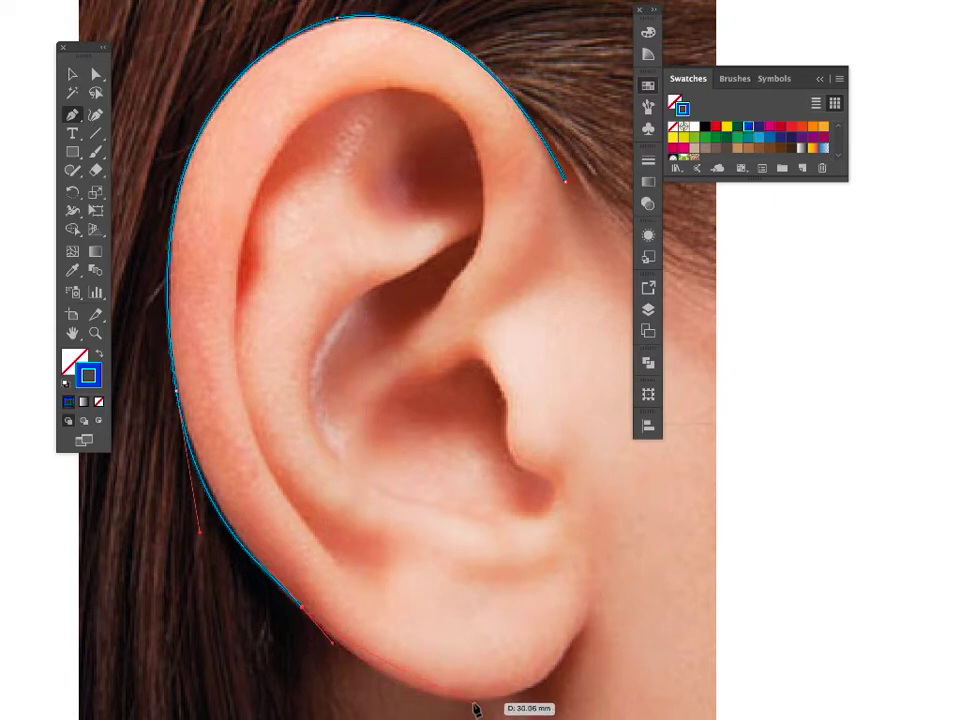
Trace around the earlobe and up the ear's front side, and close the outline at its starting anchor.
drag(474, 703, 537, 703)
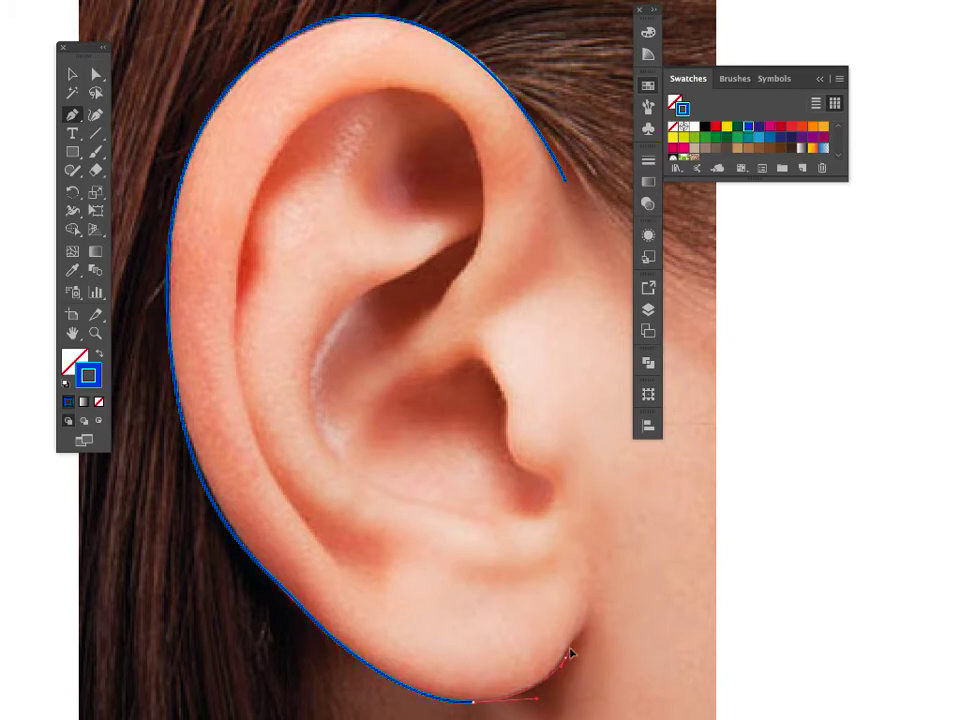
drag(569, 653, 600, 621)
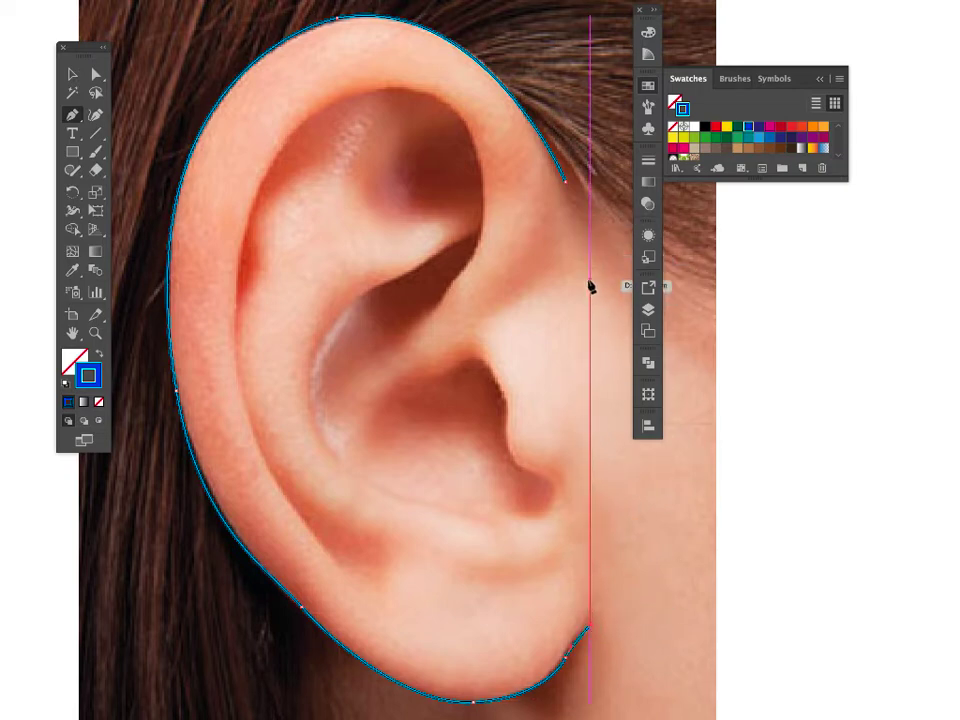
drag(589, 281, 568, 228)
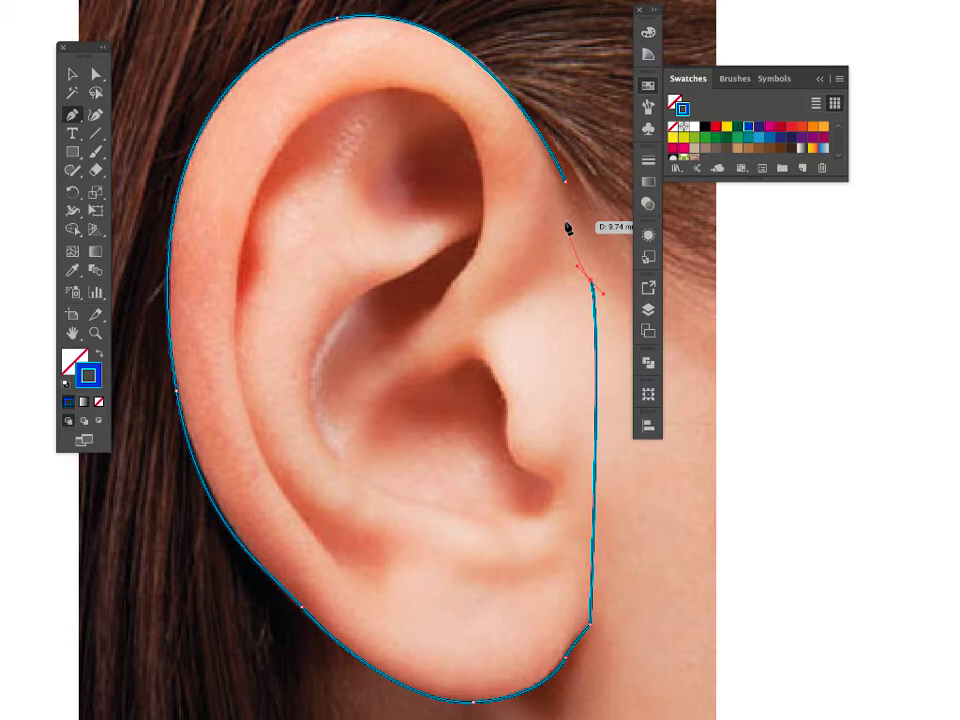
drag(568, 228, 570, 195)
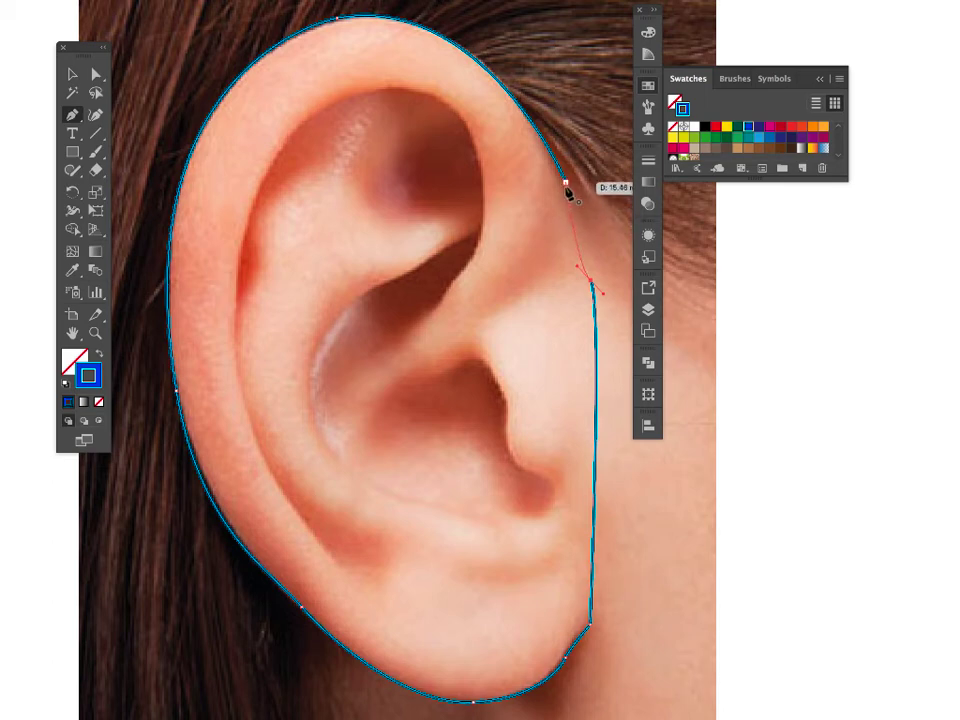
drag(570, 195, 570, 195)
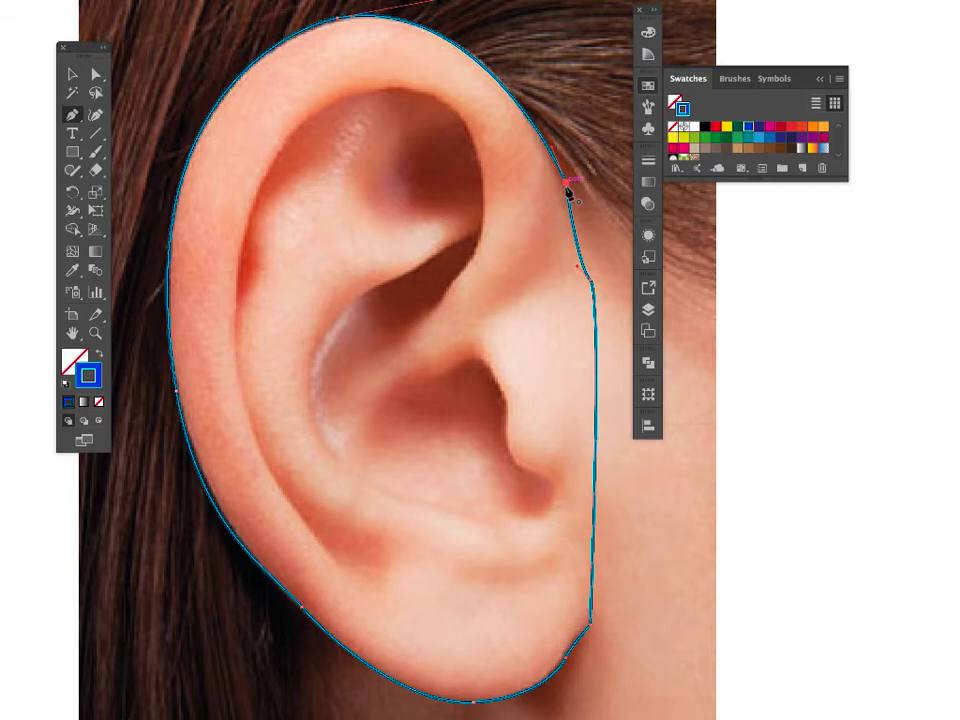
click(566, 186)
click(72, 75)
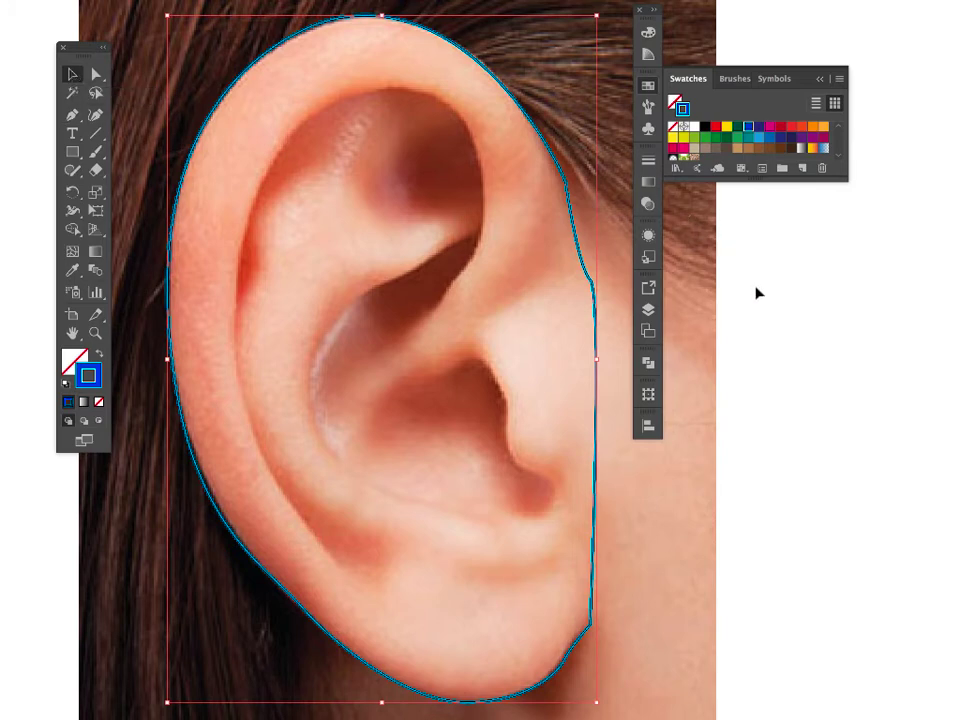
Hide Layer 1 with the ear photo to check the closed outline on its own, and show the layer again.
click(648, 310)
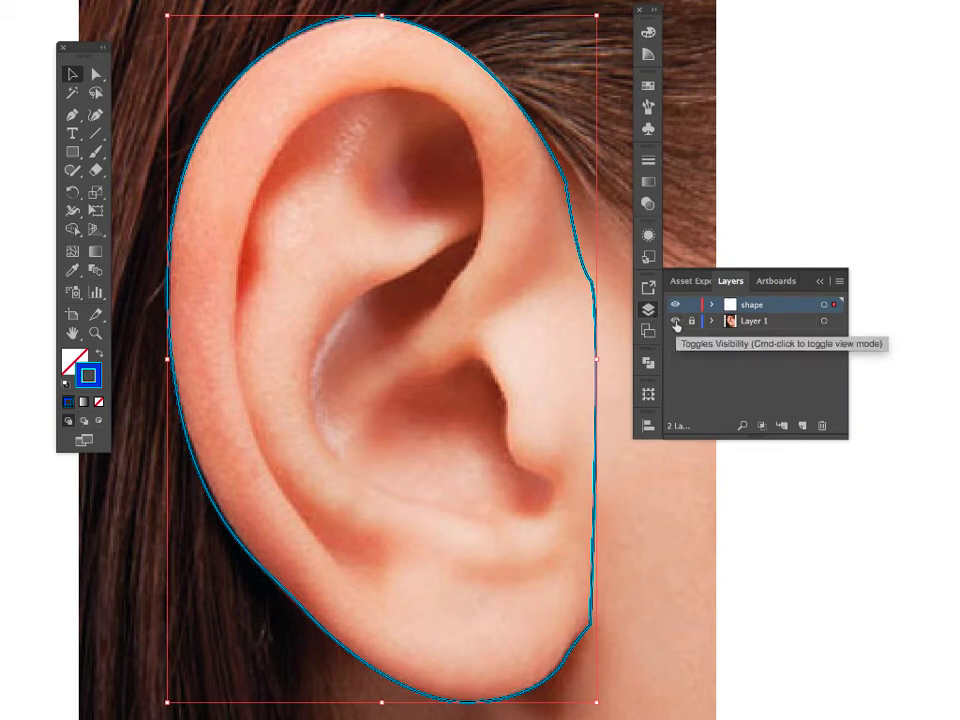
click(676, 322)
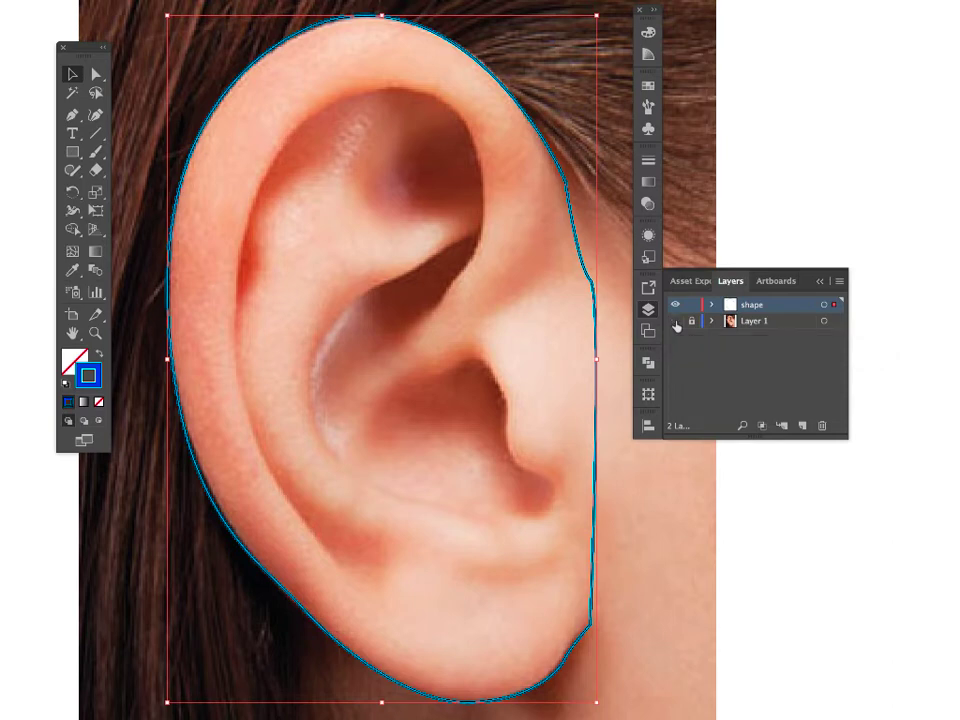
click(902, 480)
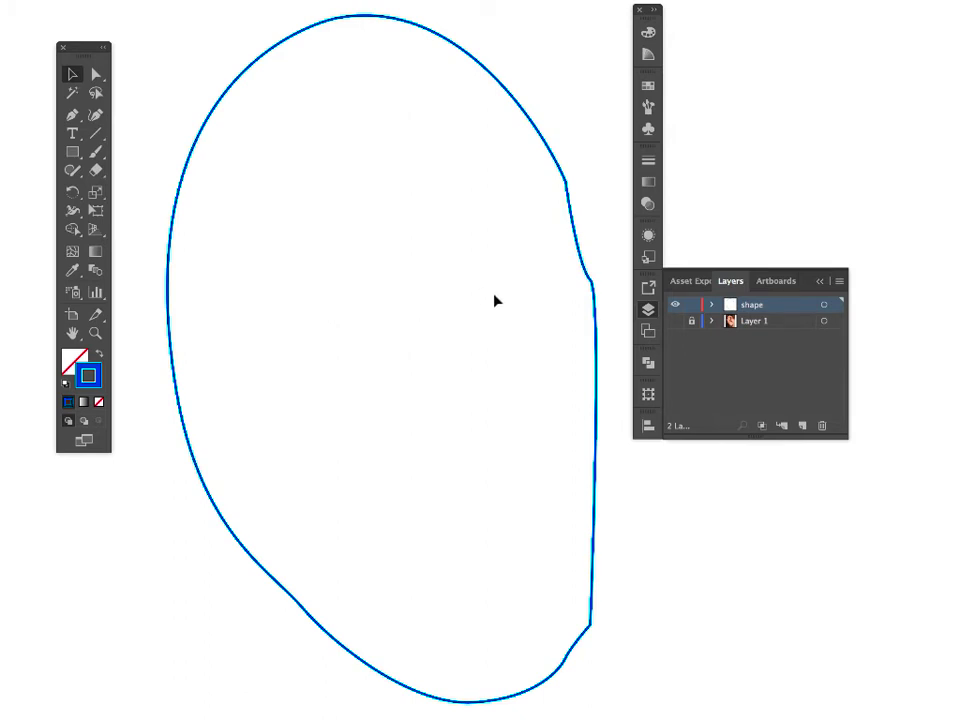
click(677, 324)
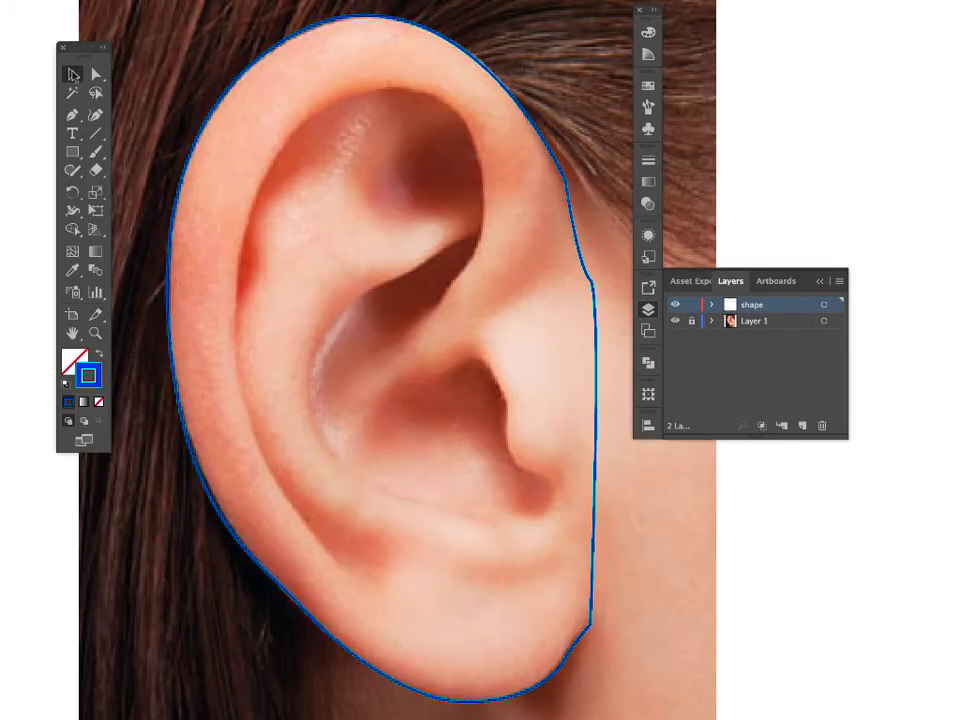
Convert the upper front-side anchor to a corner with the Anchor Point tool and pull new short direction handles out of it.
click(96, 74)
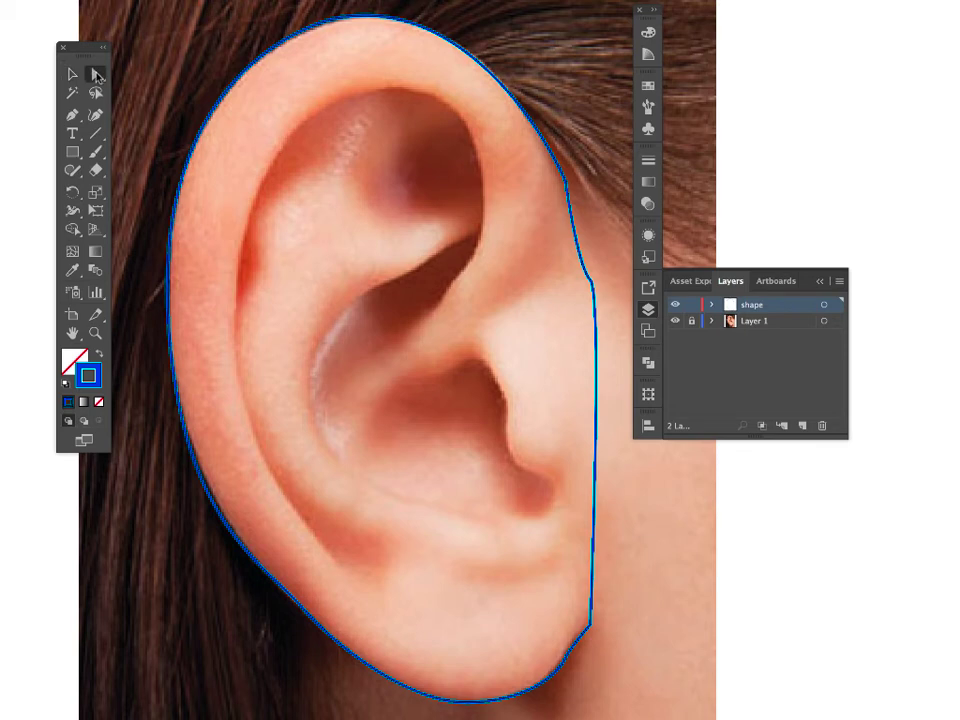
click(570, 188)
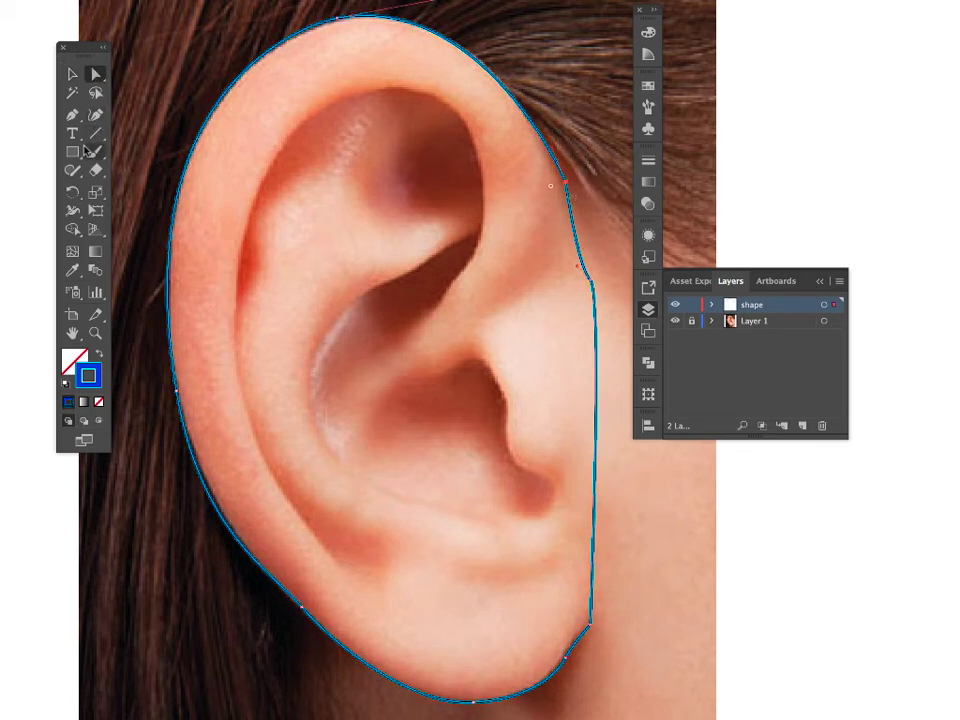
click(72, 115)
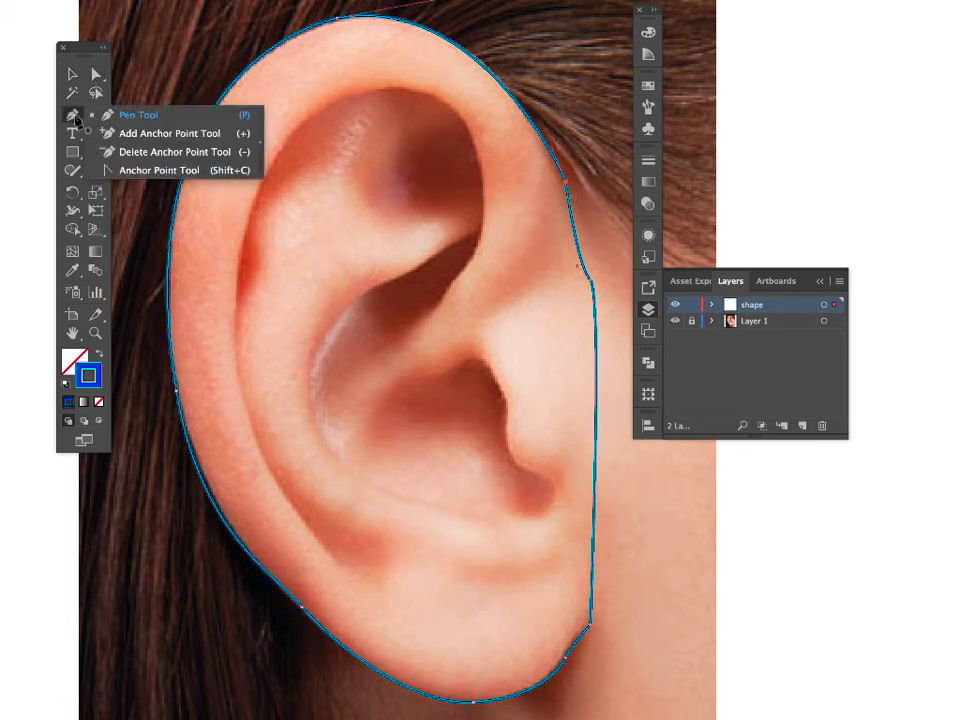
click(127, 172)
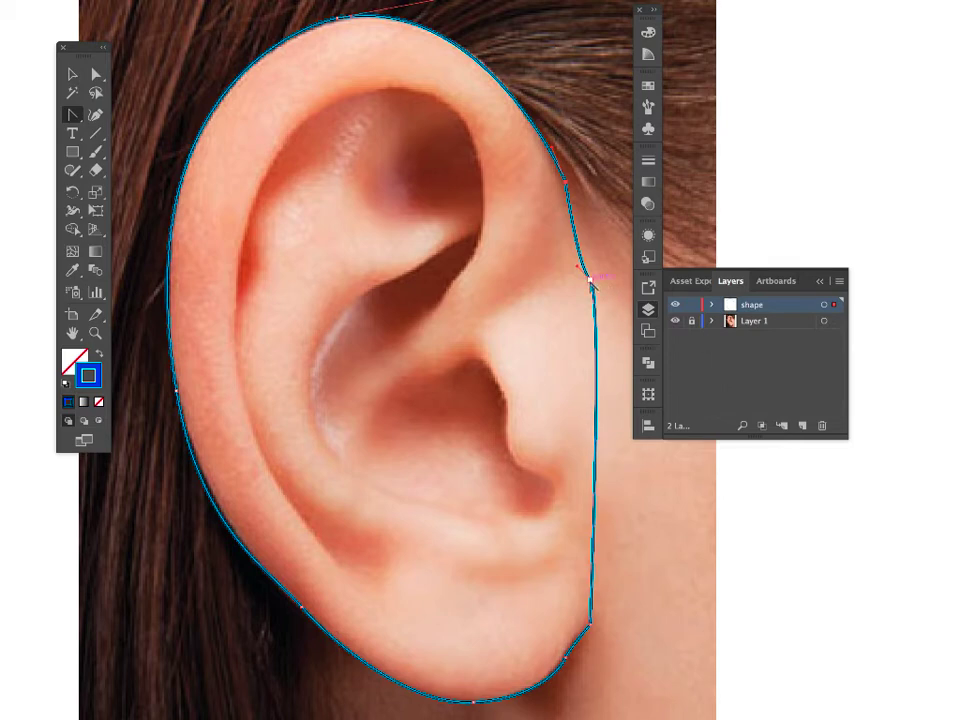
click(590, 285)
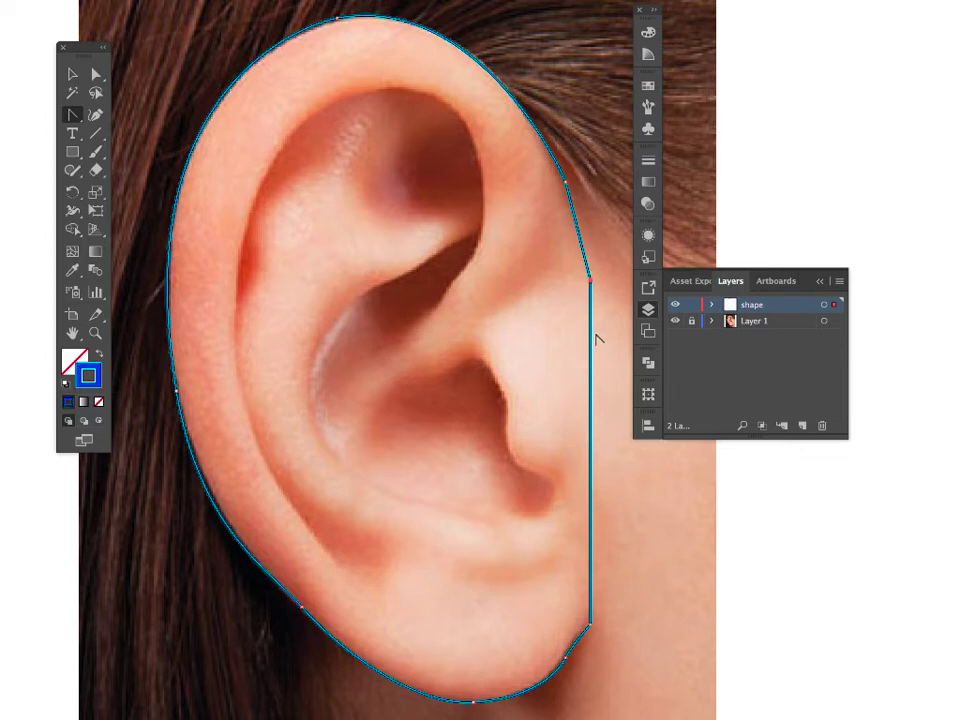
key(ctrl+shift+a)
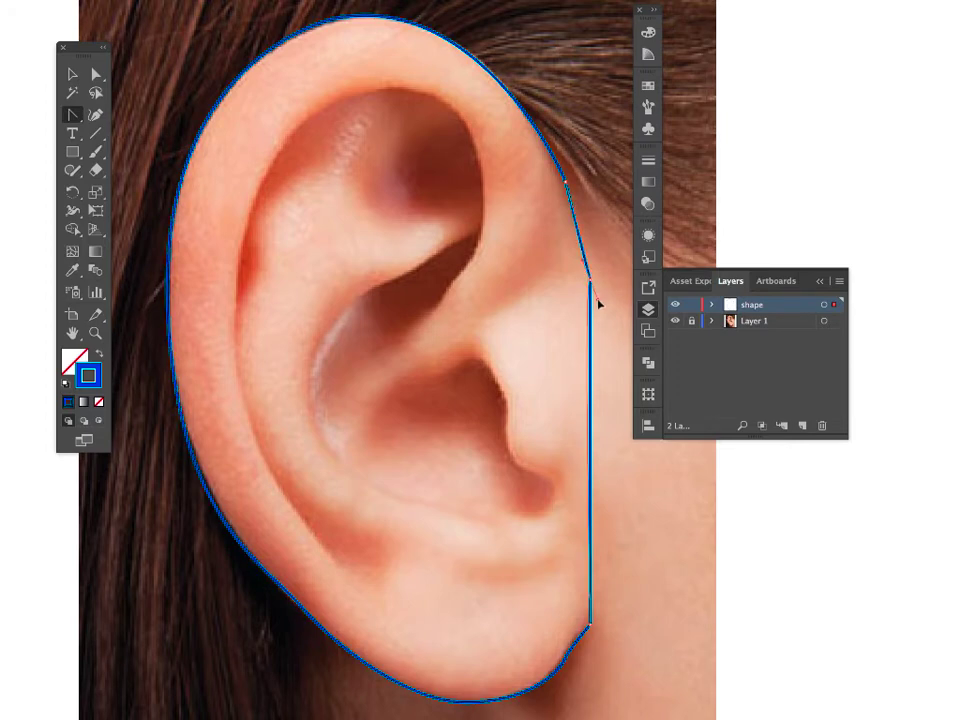
drag(590, 280, 572, 250)
Adjust the direction handles at the rim's front anchor and the top anchor so the upper curve follows the ear's edge.
key(a)
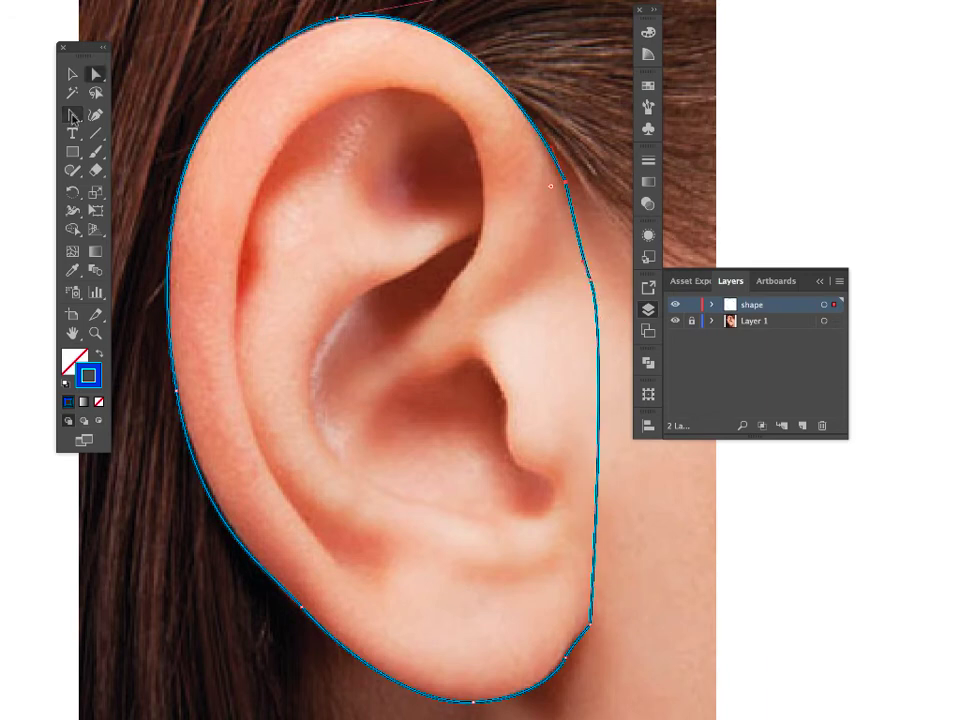
click(72, 117)
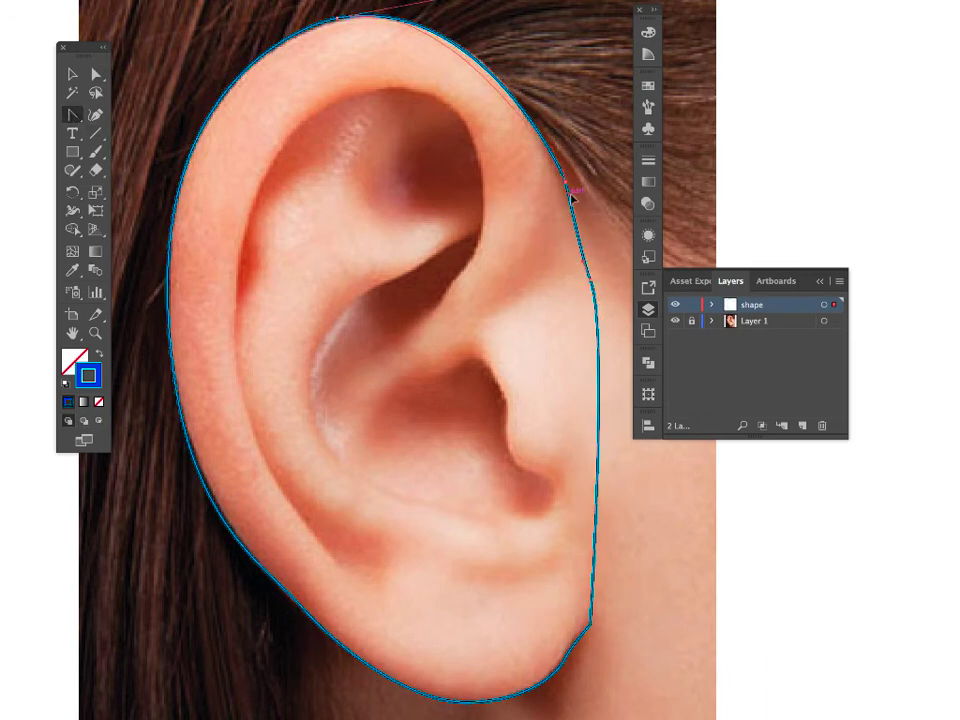
click(569, 192)
click(575, 202)
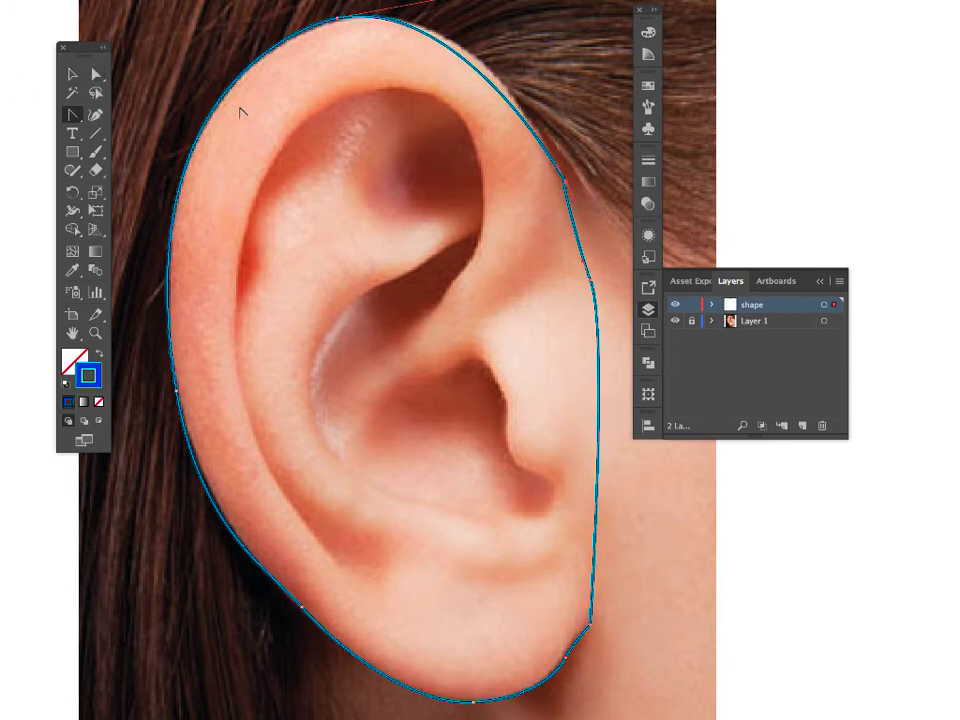
drag(472, 0, 486, 0)
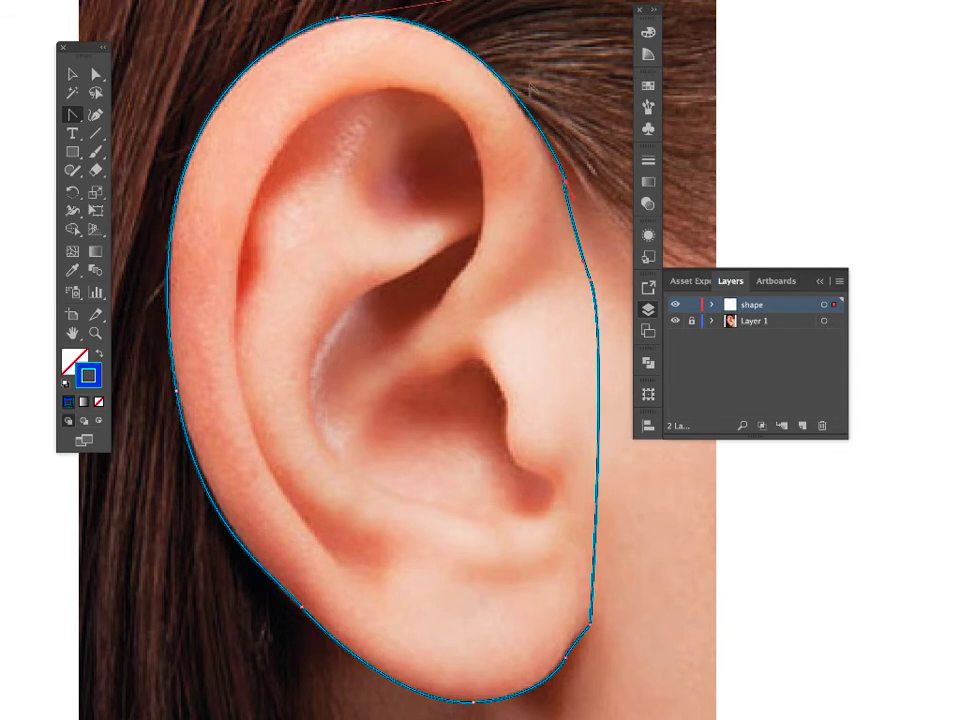
key(v)
click(555, 132)
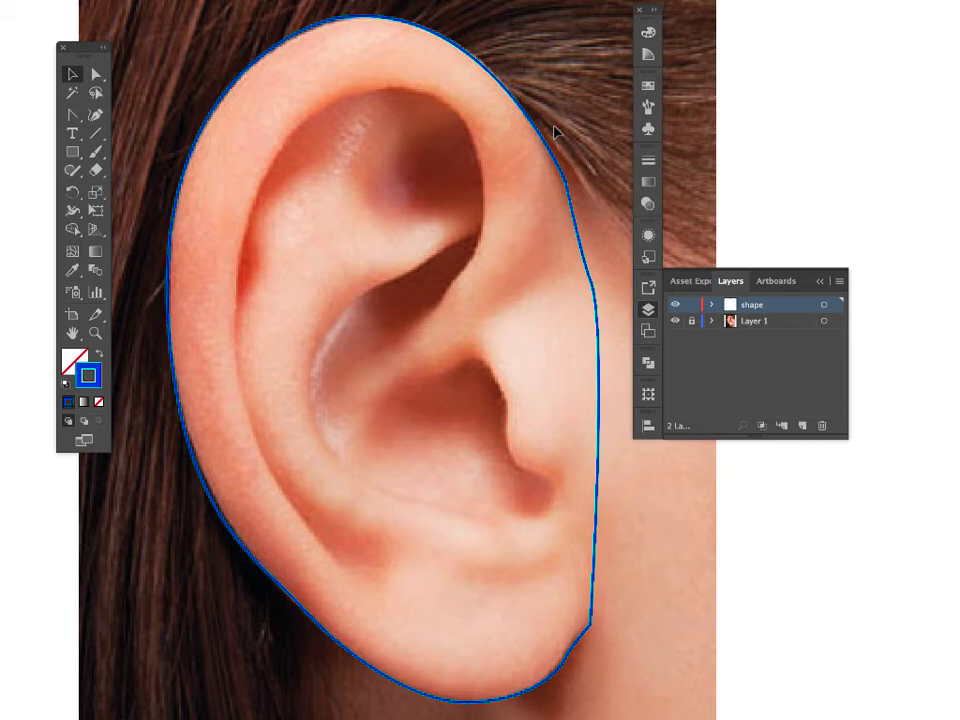
Lock the "shape" layer and add a new layer above it named "line detail".
click(689, 305)
click(803, 426)
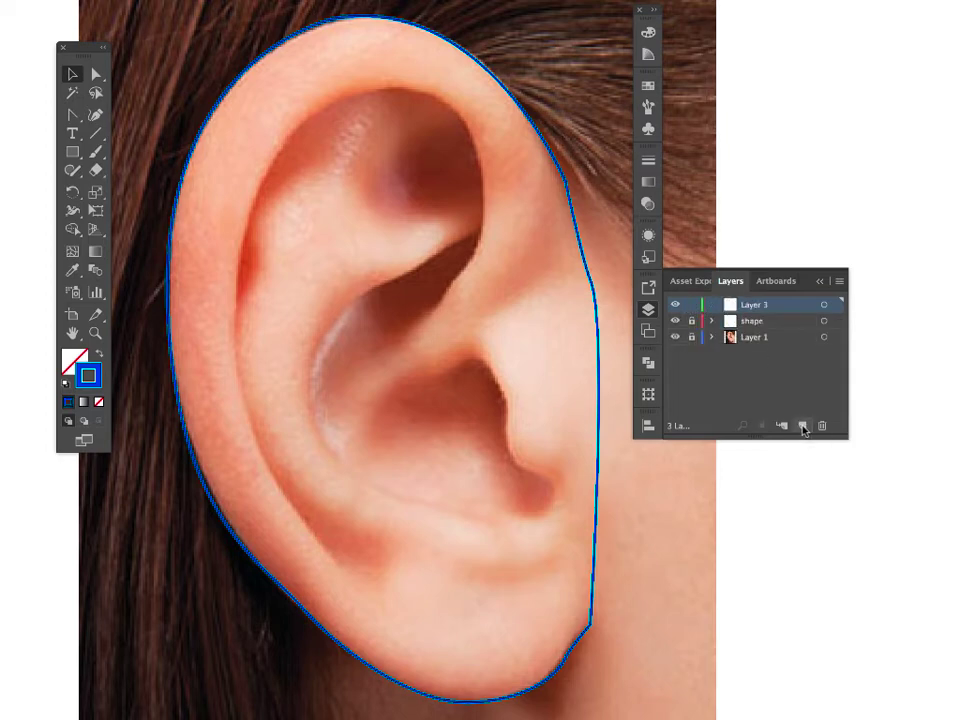
double_click(752, 305)
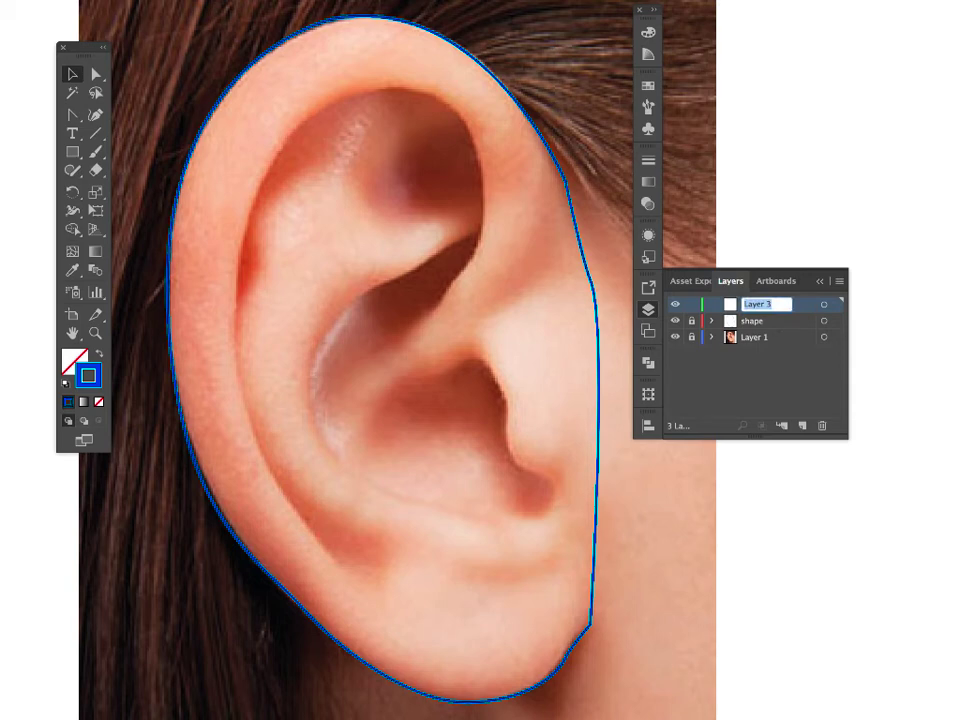
text(line detail)
key(Return)
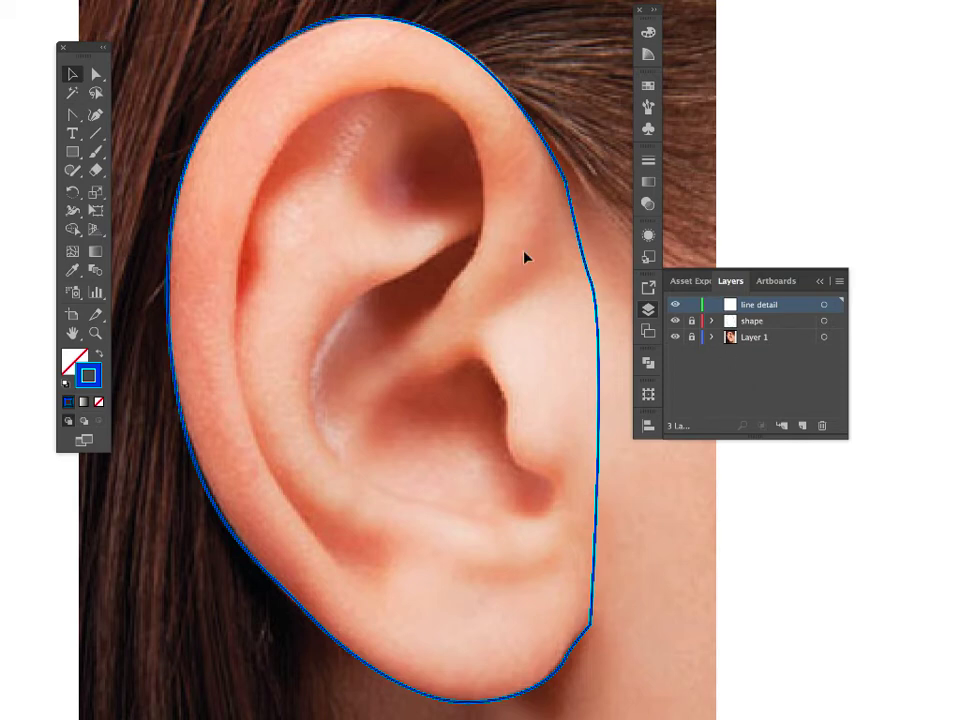
Trace the inner edge of the ear's rim with the Pen tool as an open three-anchor curve over the top.
click(73, 116)
click(160, 115)
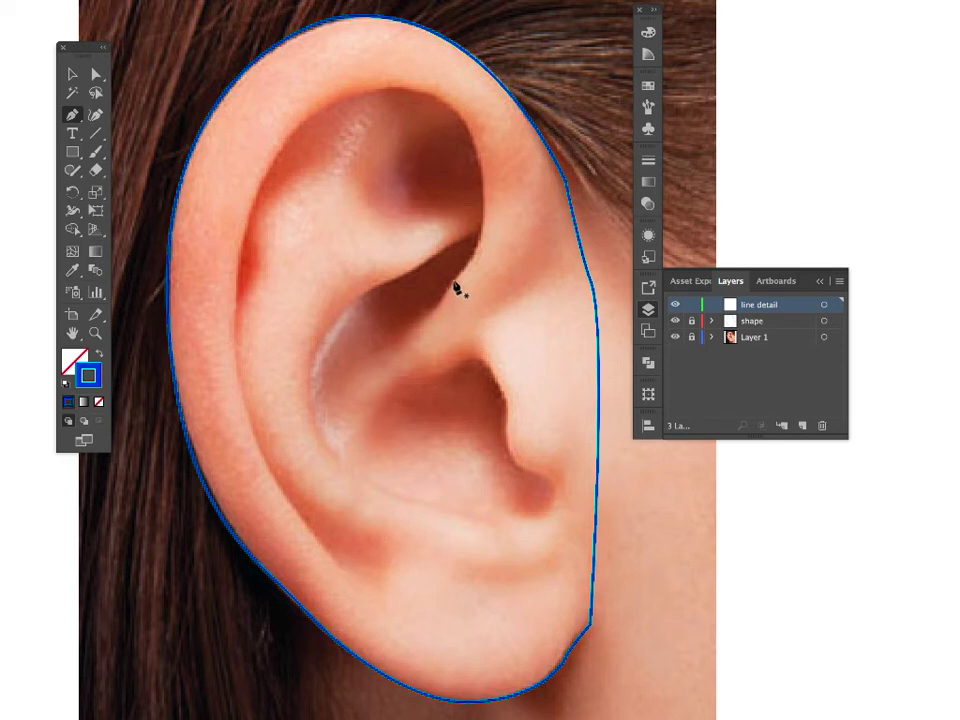
drag(452, 281, 471, 262)
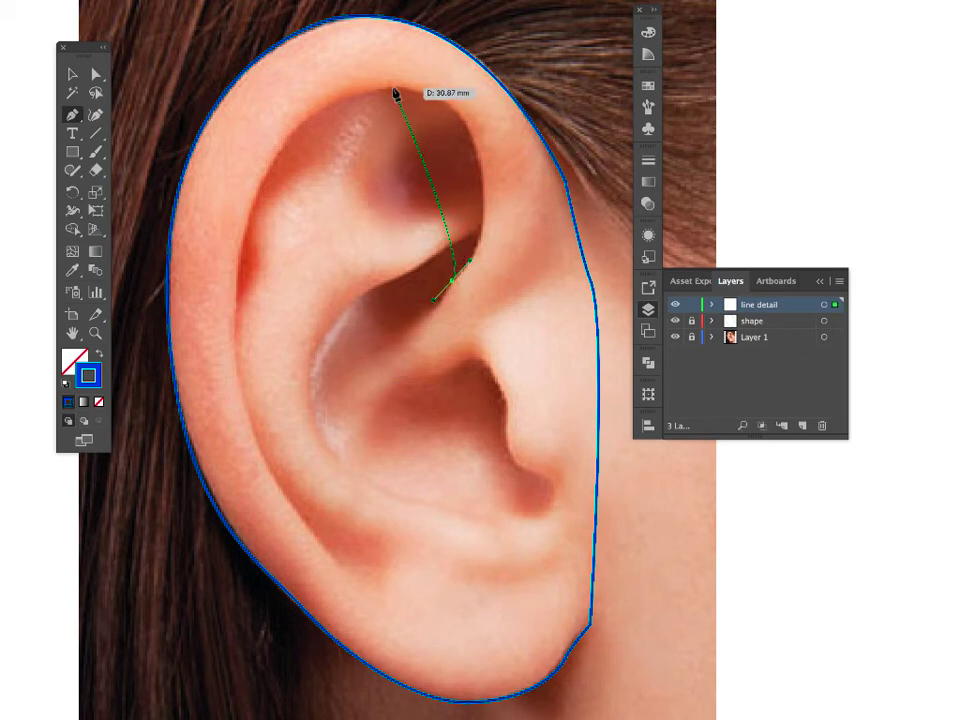
drag(393, 92, 268, 88)
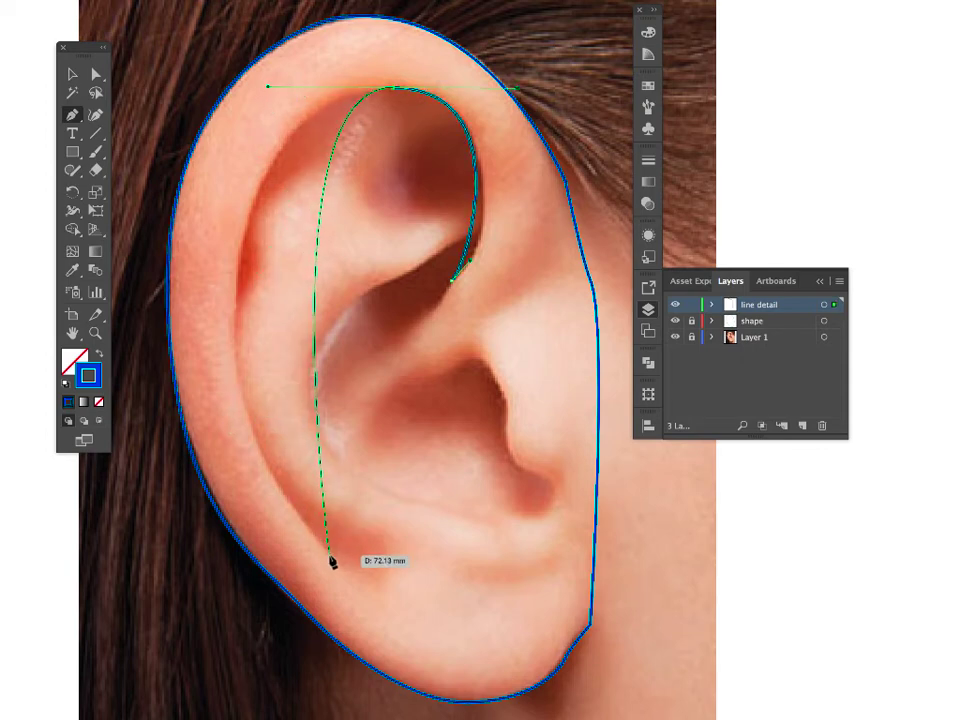
drag(331, 556, 455, 678)
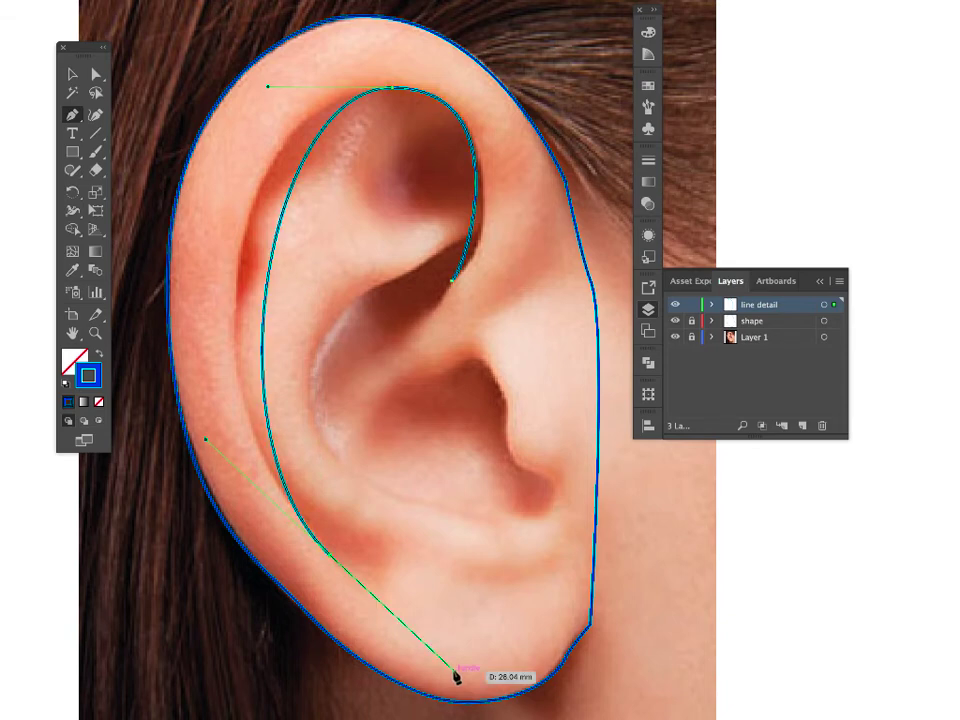
drag(455, 678, 455, 675)
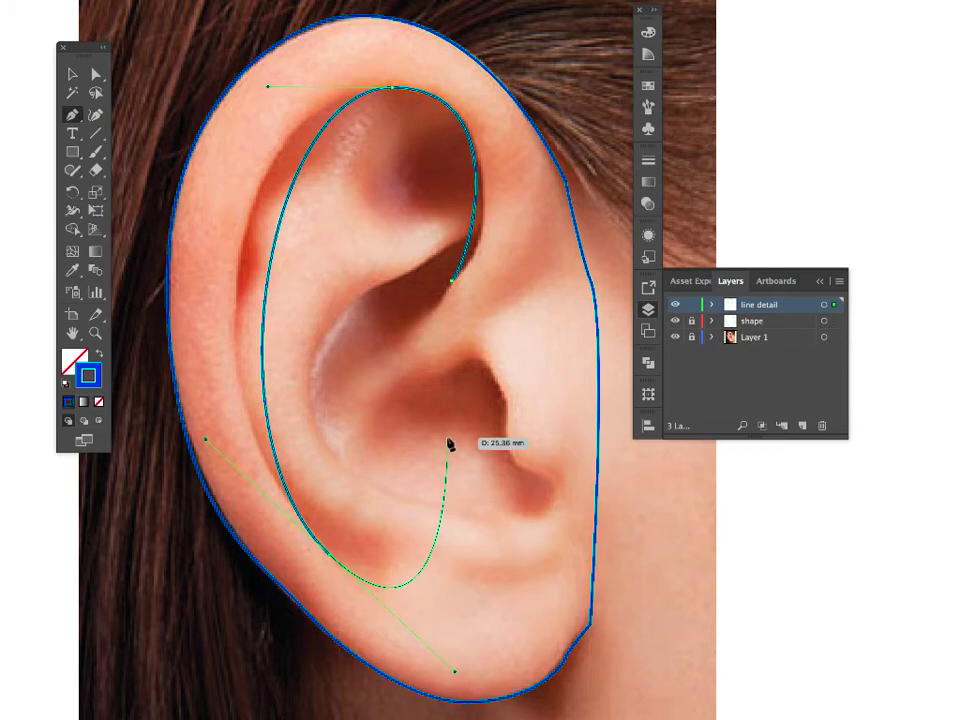
key(Escape)
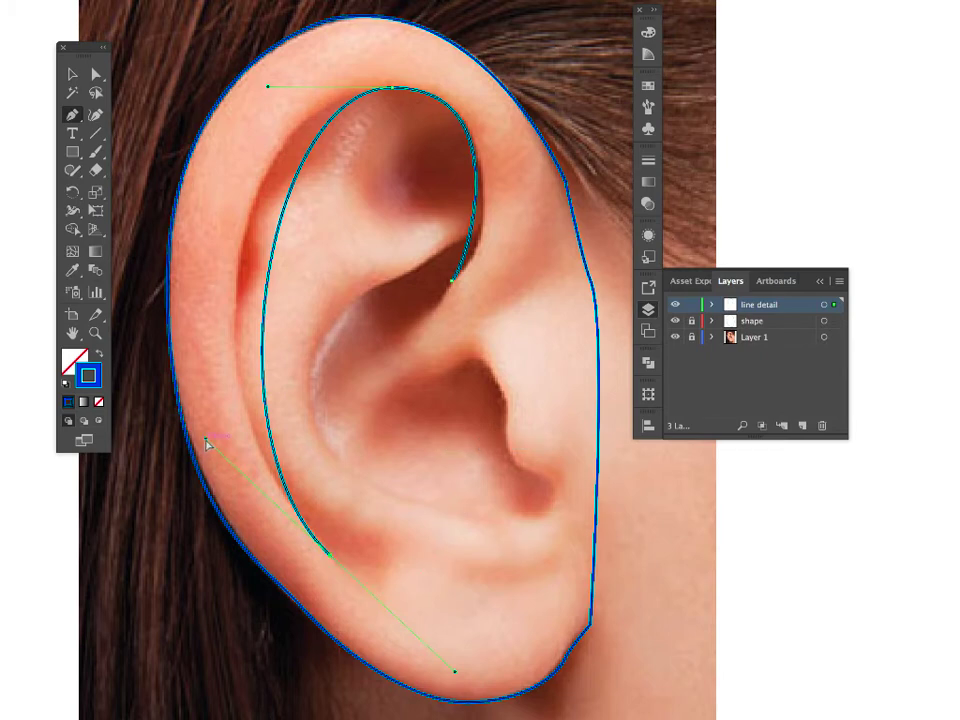
Adjust the direction handles at the inner rim curve's lower, top and starting anchors so the line follows the fold in the photo.
drag(206, 441, 153, 334)
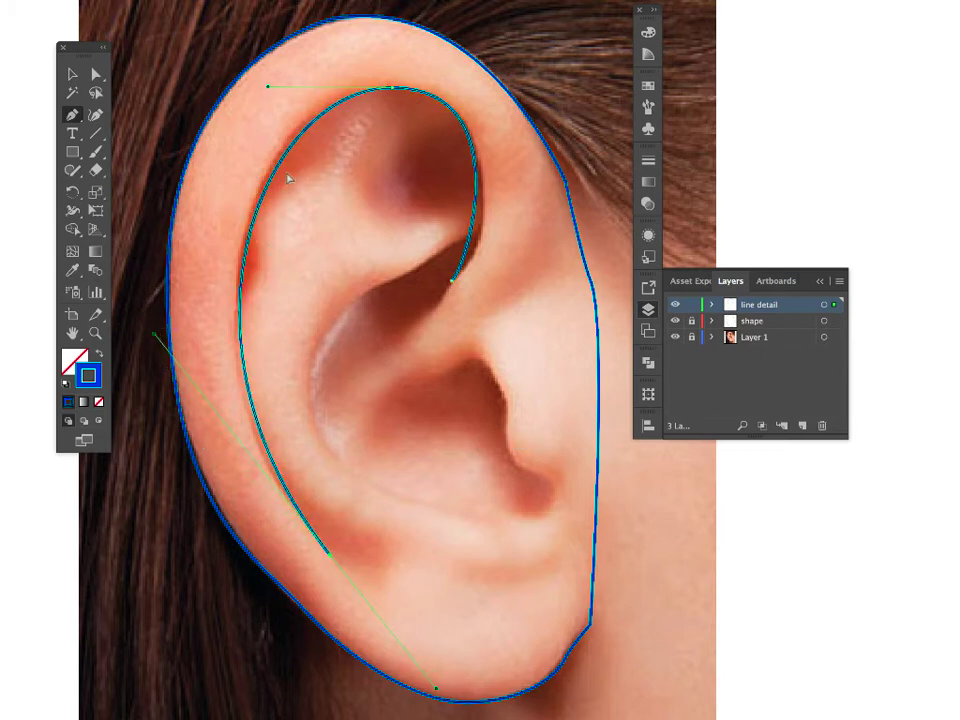
drag(268, 91, 254, 88)
drag(455, 281, 482, 277)
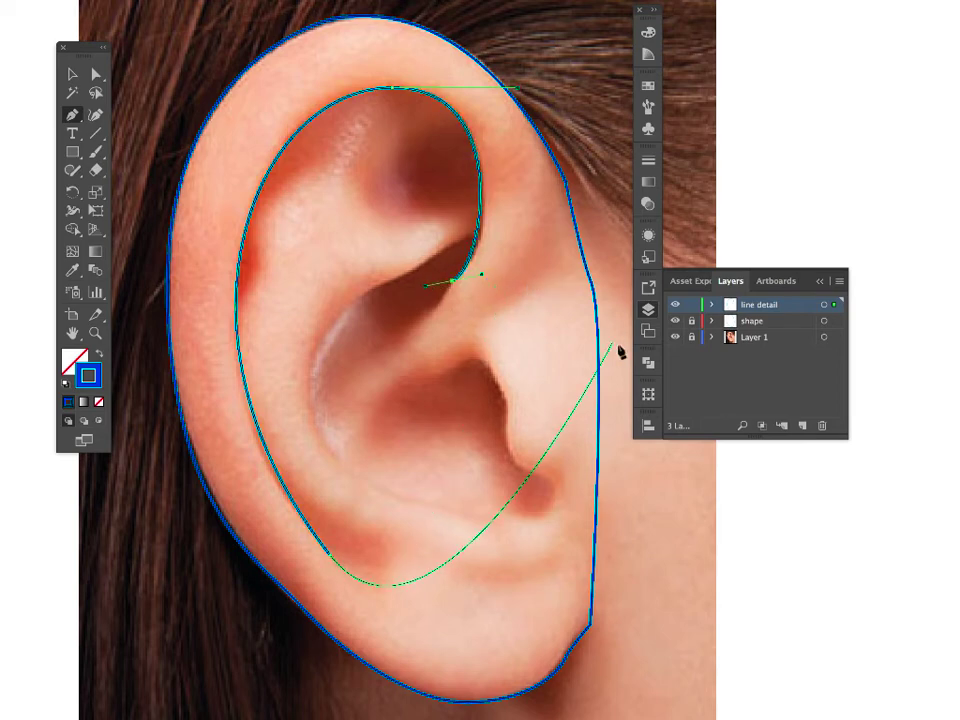
click(452, 280)
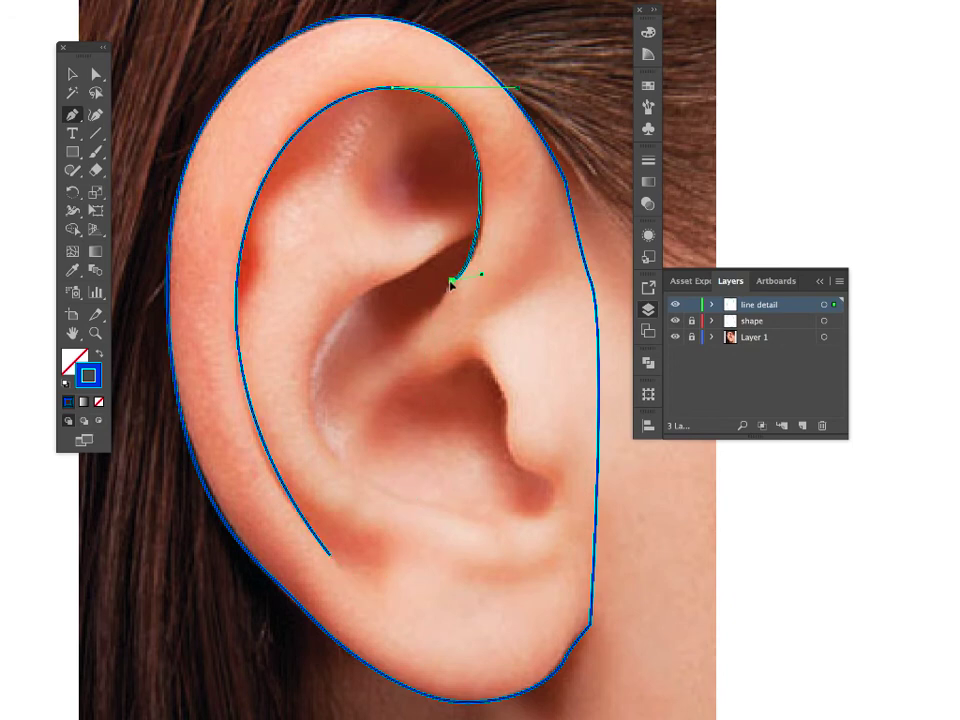
Hide Layer 1 to check the outline and inner rim curve without the photo, and undo back to the visible photo.
click(675, 337)
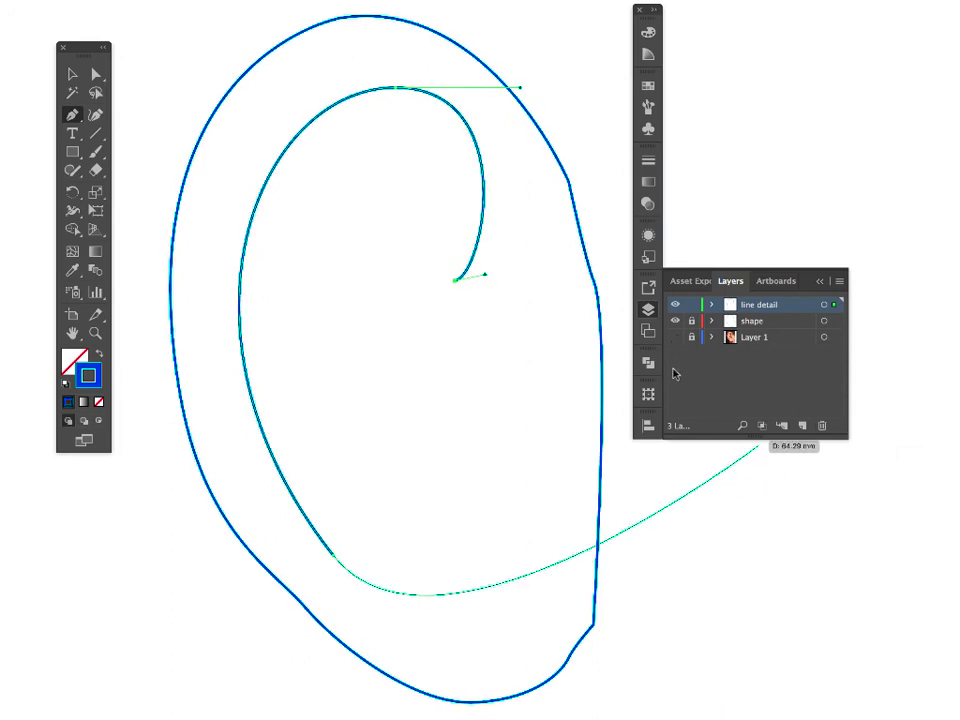
ctrl+click(907, 249)
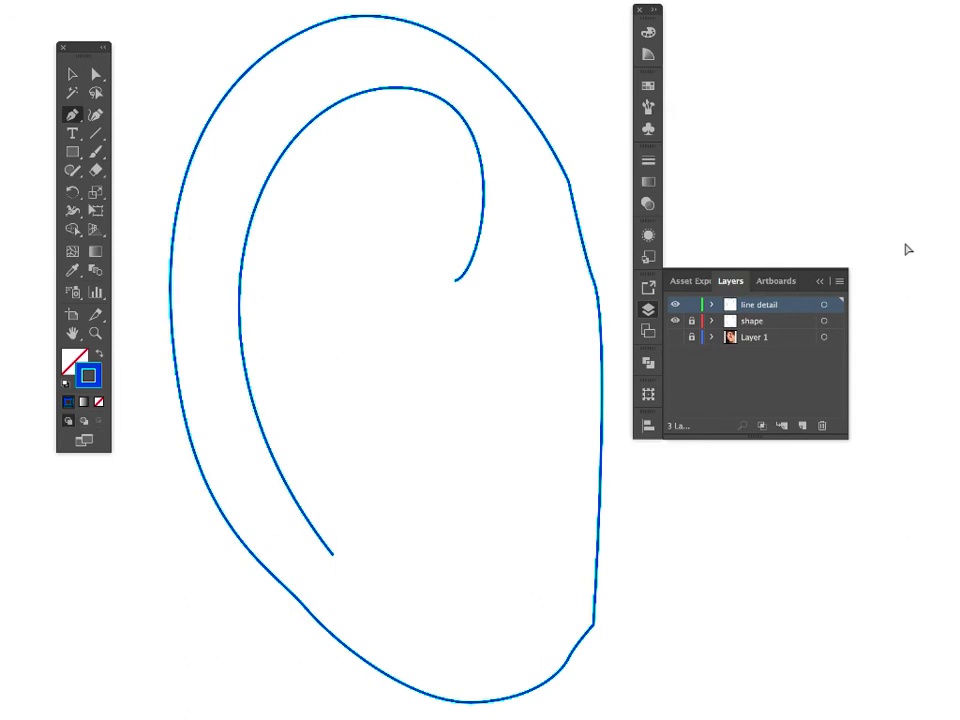
key(ctrl+z)
key(ctrl+z)
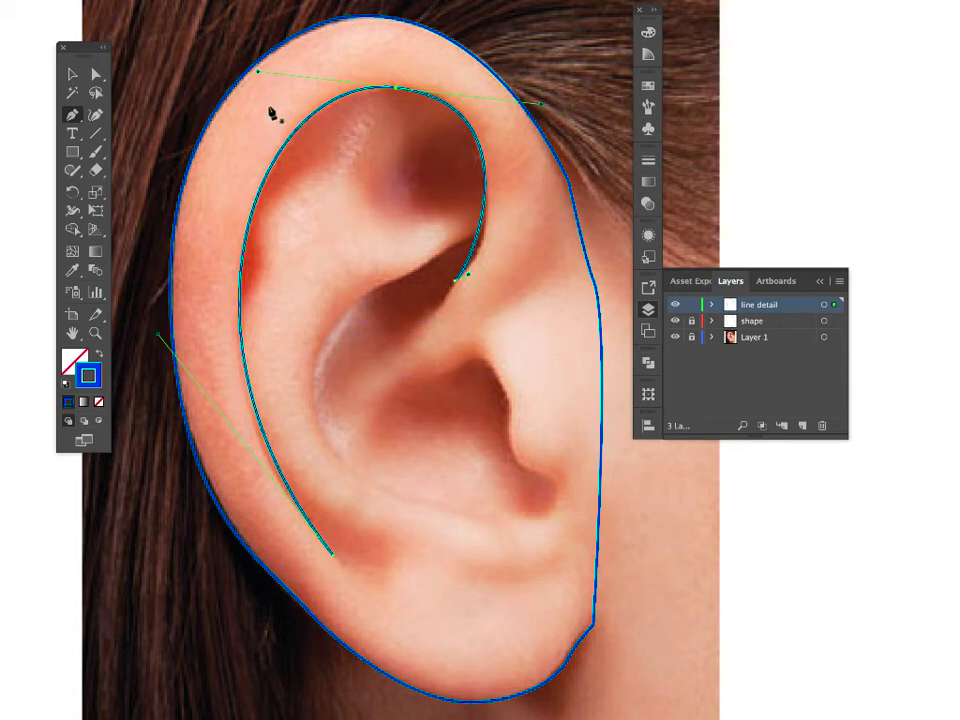
Trace the short arched fold over the ear canal as a separate curve, and check the lines with Layer 1 briefly hidden.
ctrl+click(543, 339)
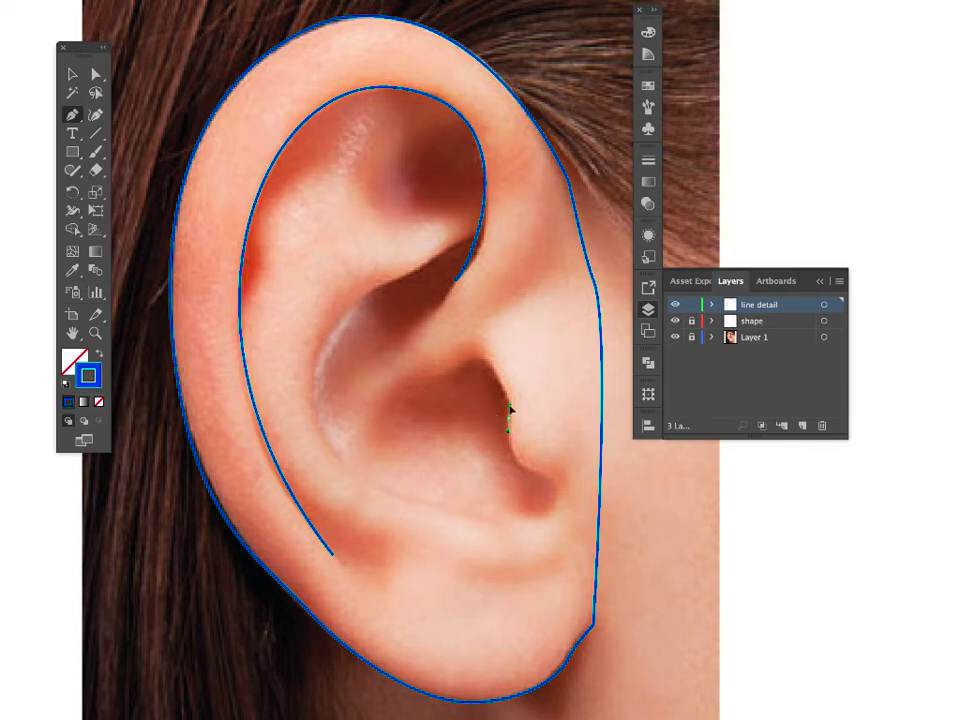
ctrl+click(496, 366)
click(675, 337)
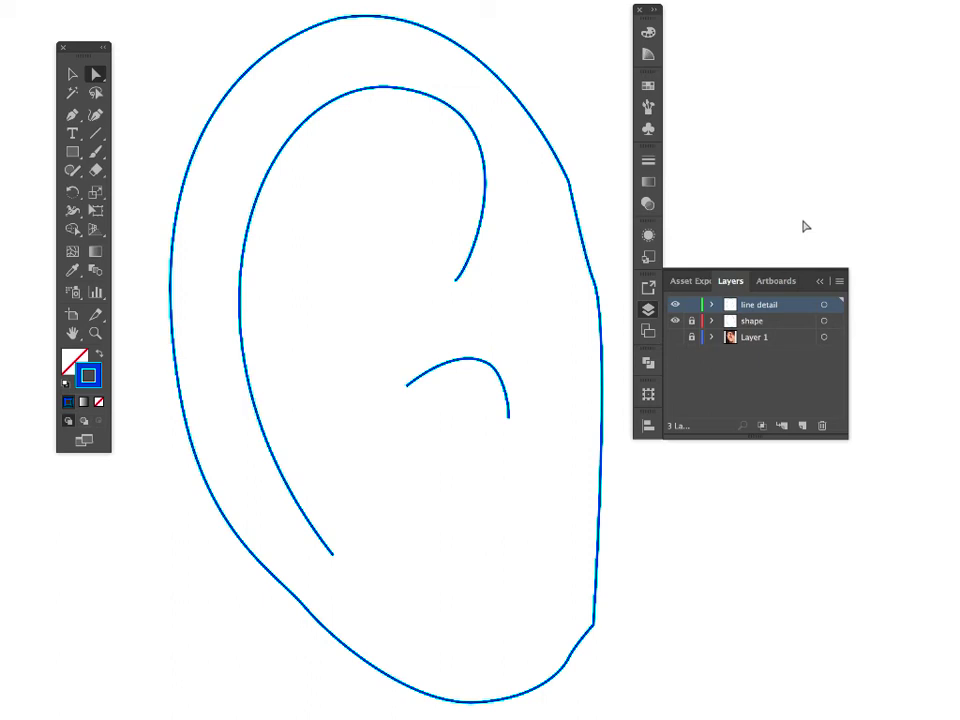
click(676, 338)
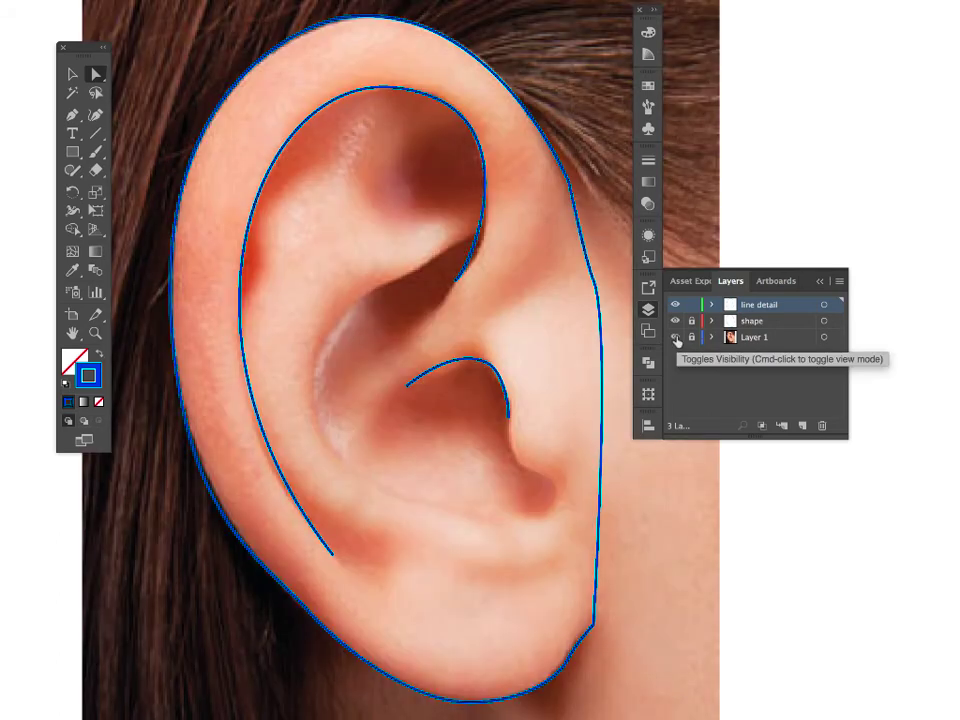
Trace the C-shaped fold around the back of the ear's inner bowl with the Pen tool.
key(p)
click(400, 495)
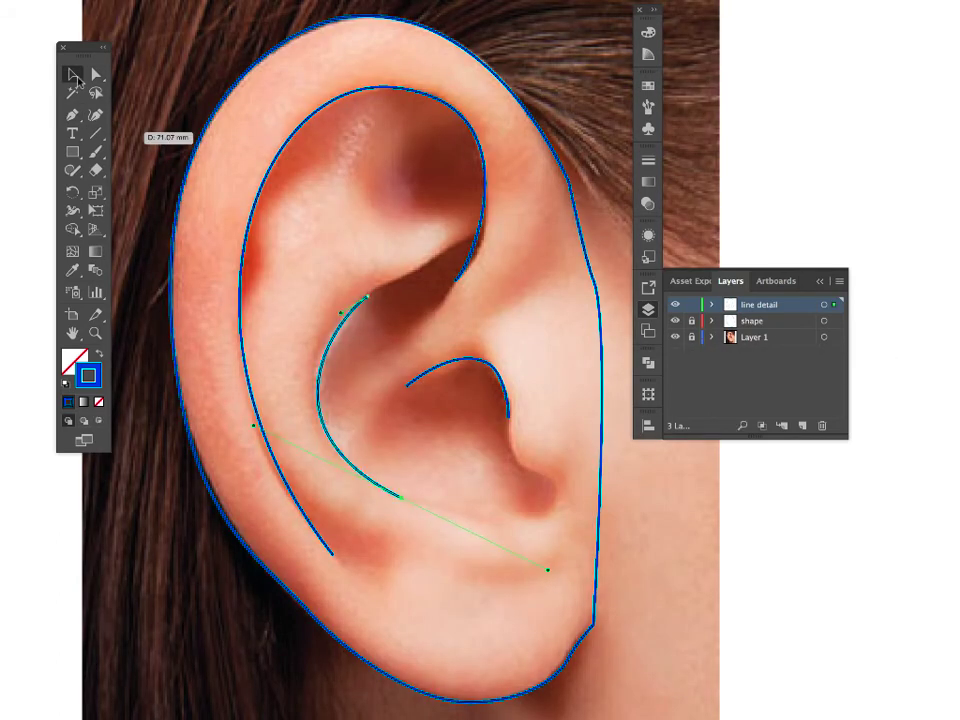
Hide Layer 1 with the ear photo and unlock the "shape" layer.
click(72, 74)
click(676, 338)
click(691, 321)
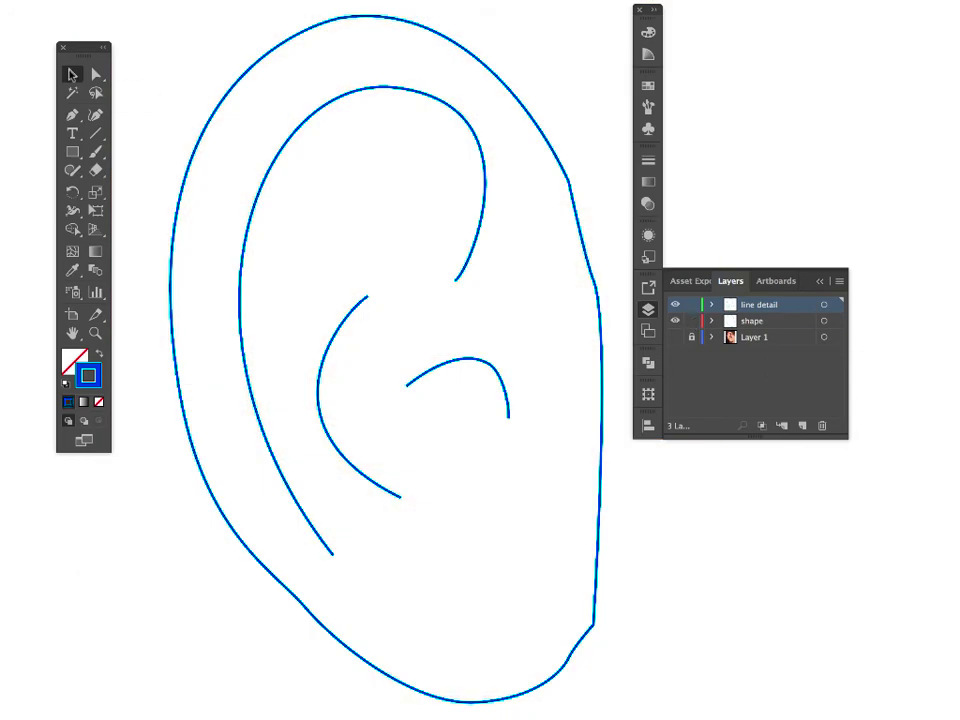
Give the closed outer ear outline a brown stroke and a light orange fill from the swatches.
click(396, 19)
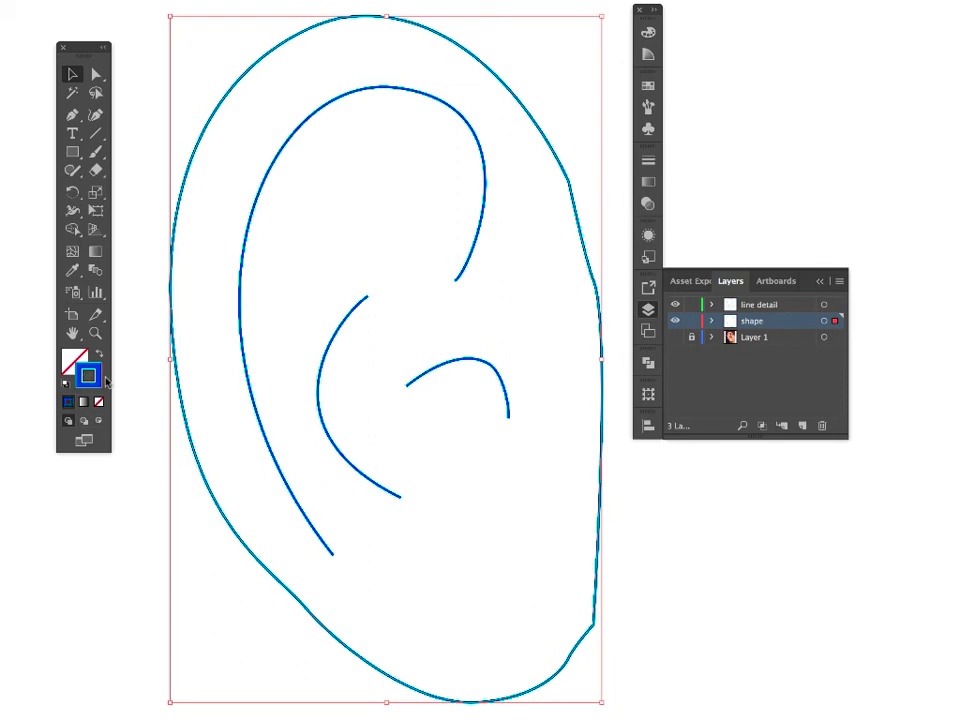
click(649, 87)
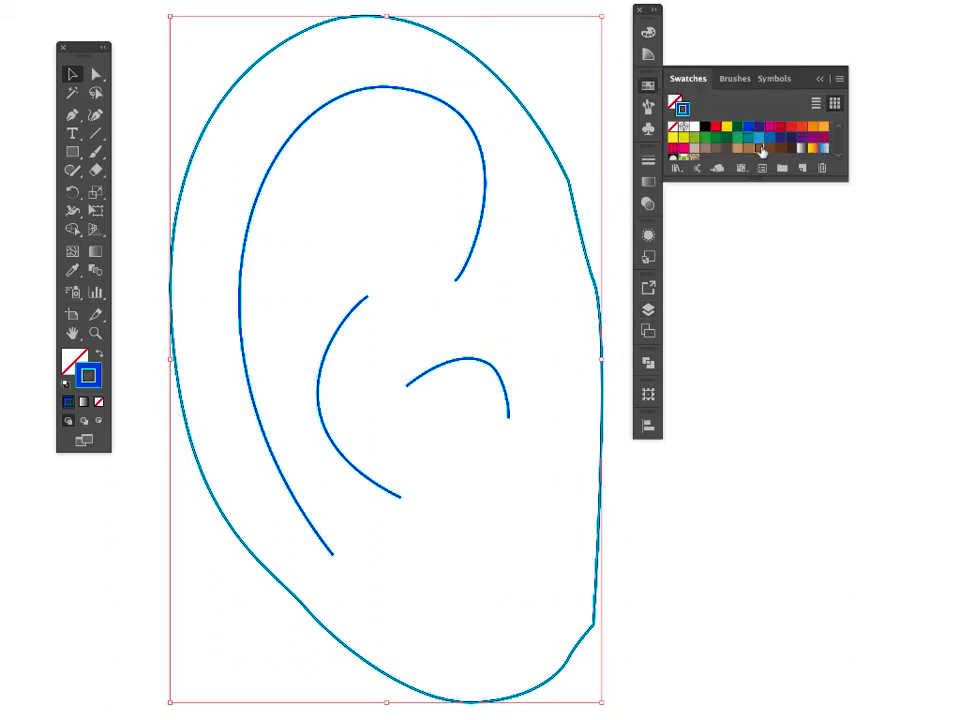
click(761, 149)
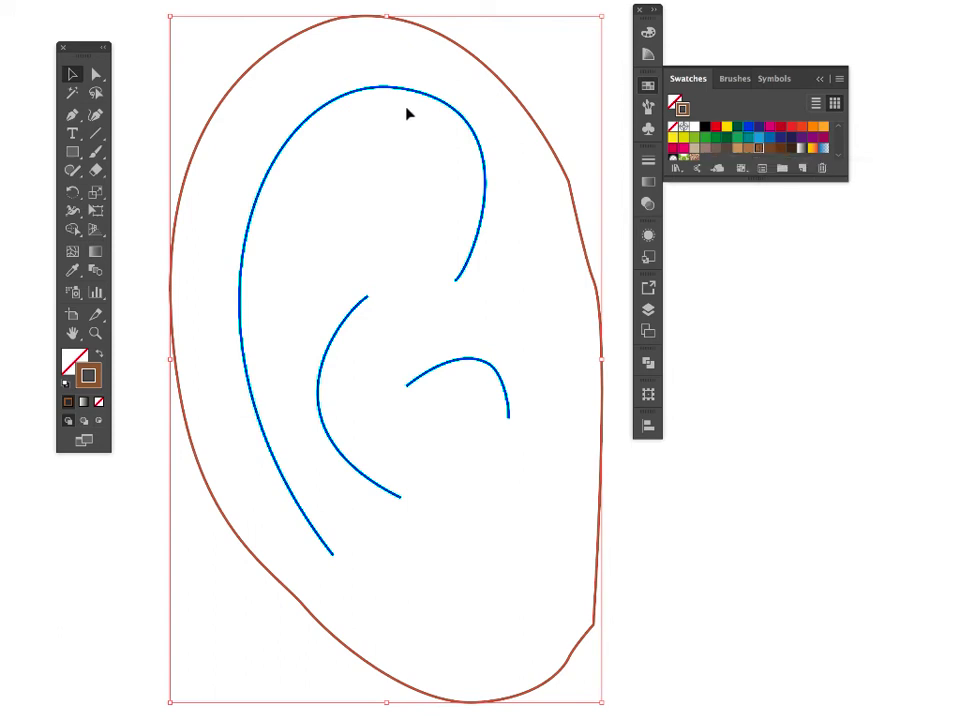
click(69, 362)
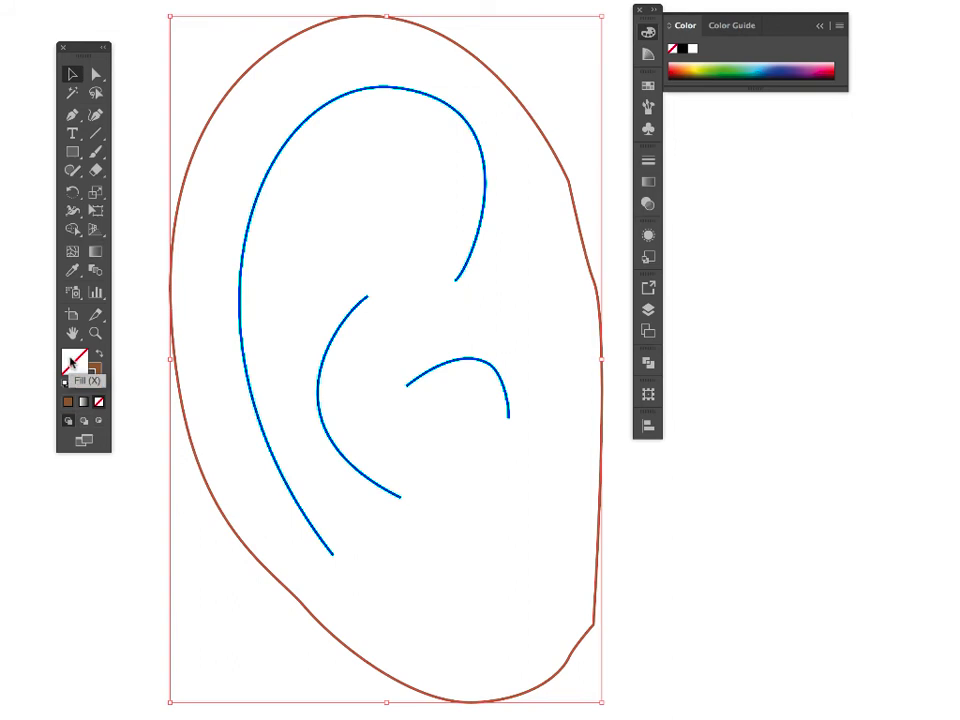
click(92, 377)
click(649, 88)
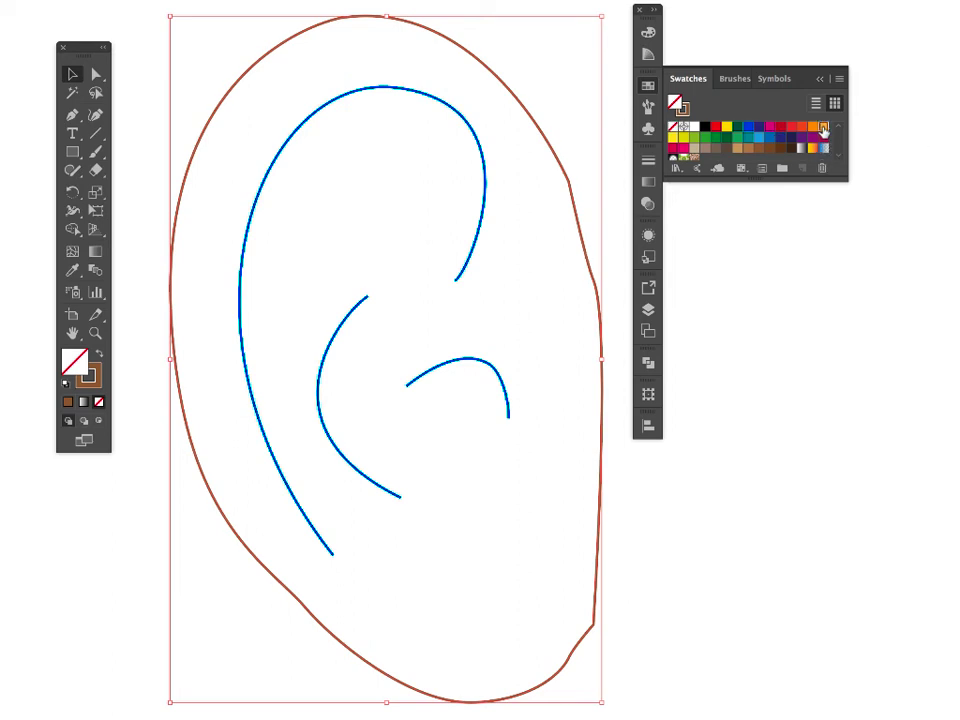
click(822, 130)
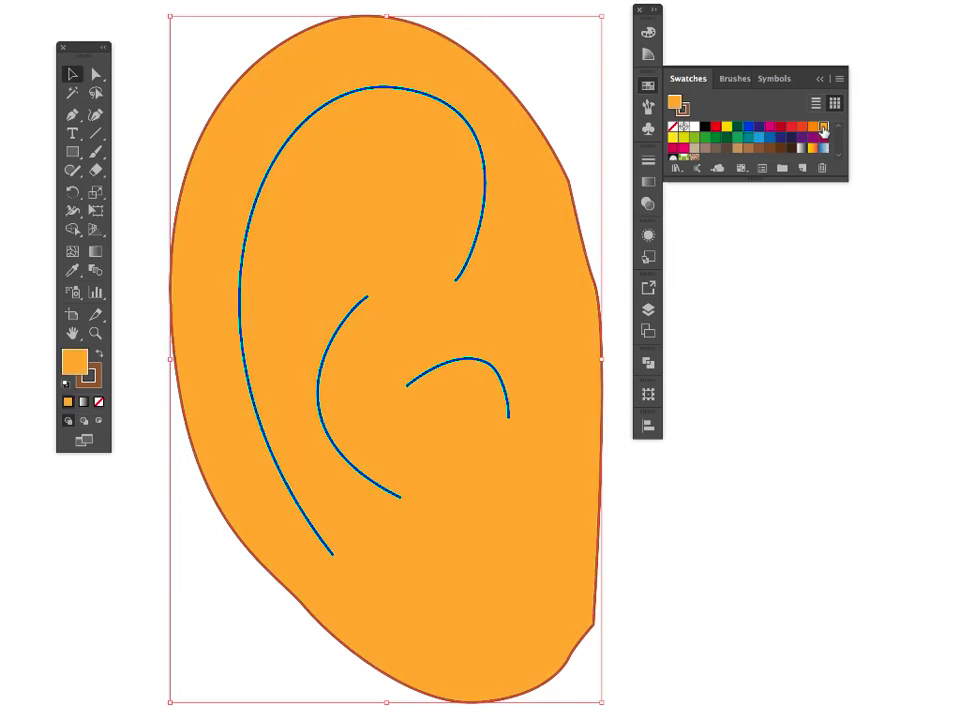
click(855, 289)
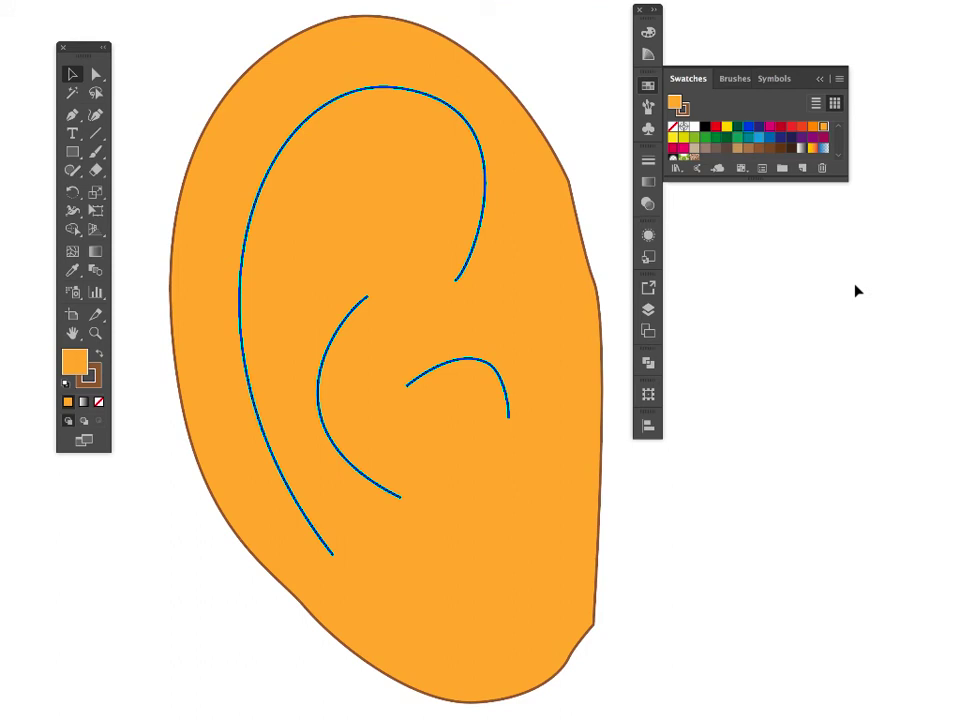
Set the outer outline's stroke to 5 pt with round caps and round corners, using the full stroke options.
click(527, 115)
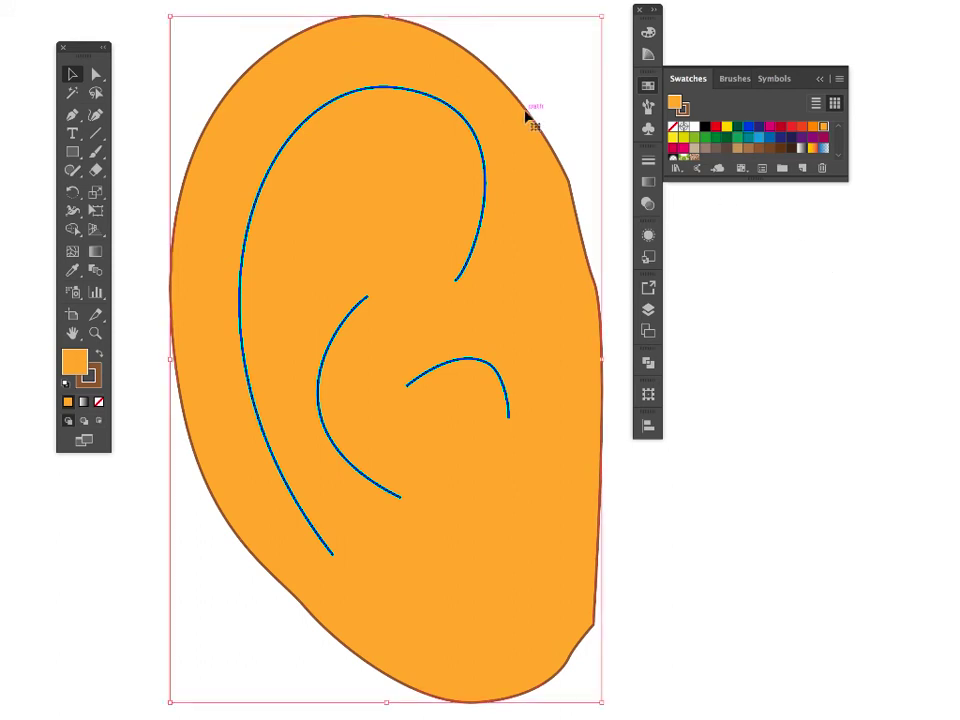
click(615, 140)
click(648, 160)
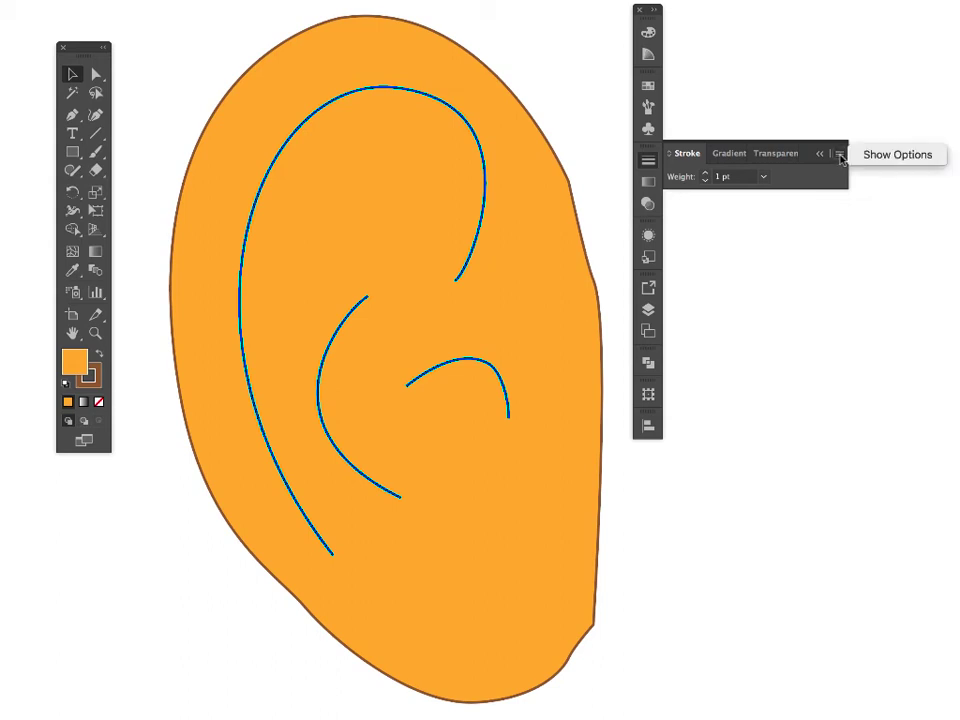
click(841, 158)
click(873, 157)
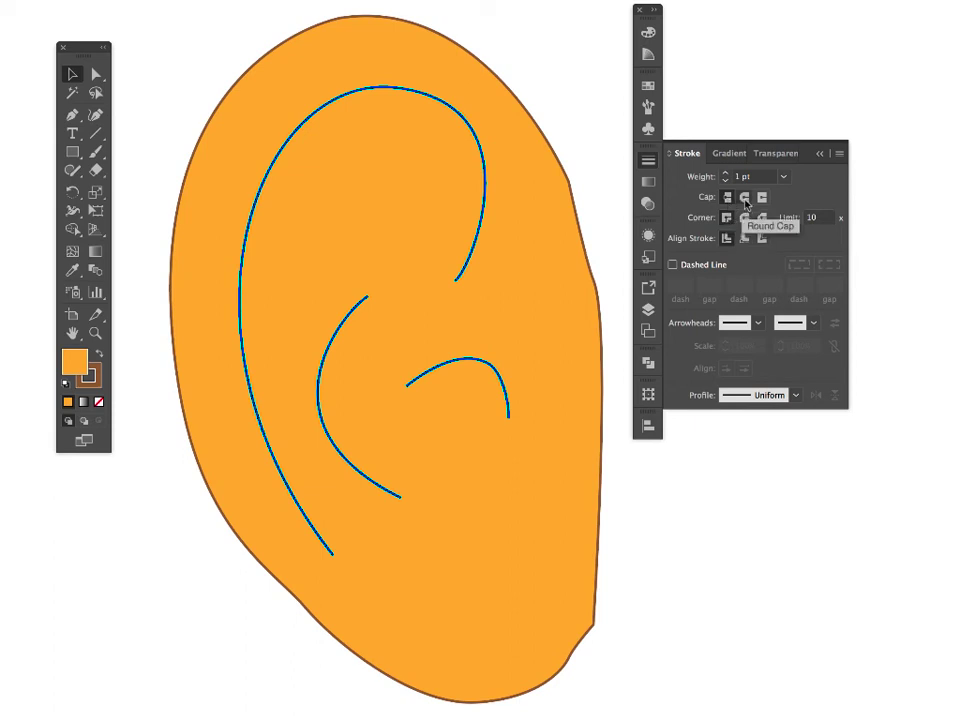
click(494, 93)
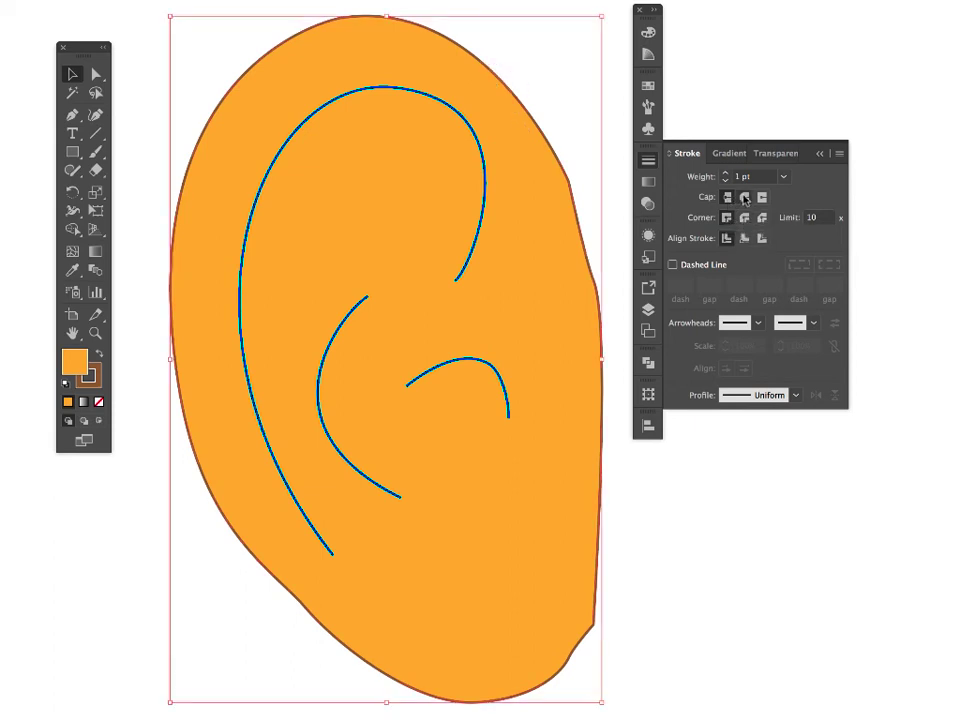
click(744, 219)
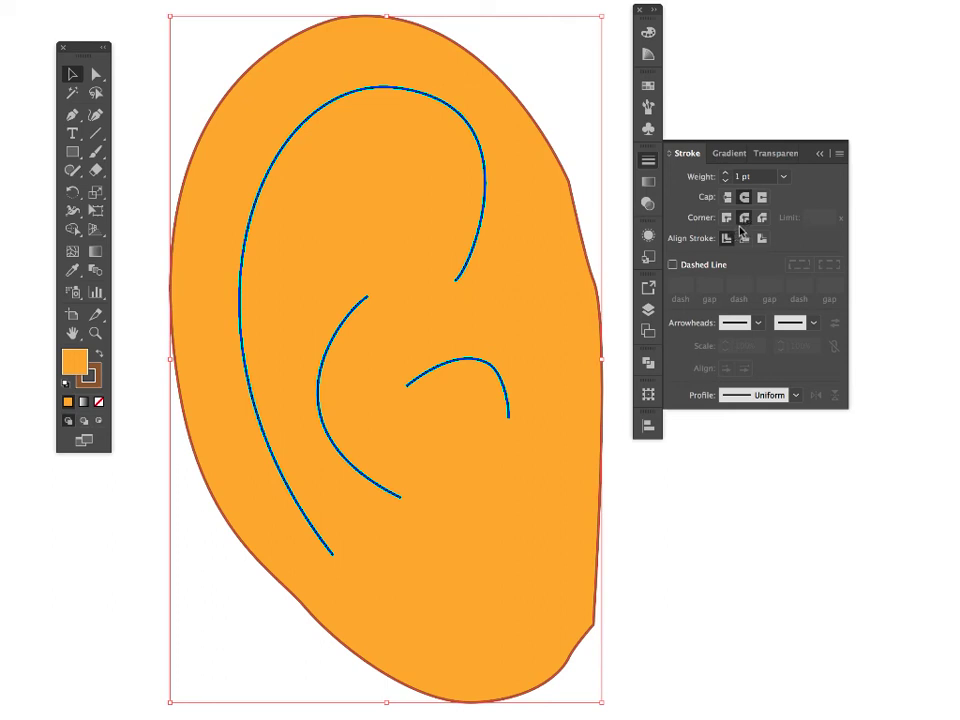
click(785, 178)
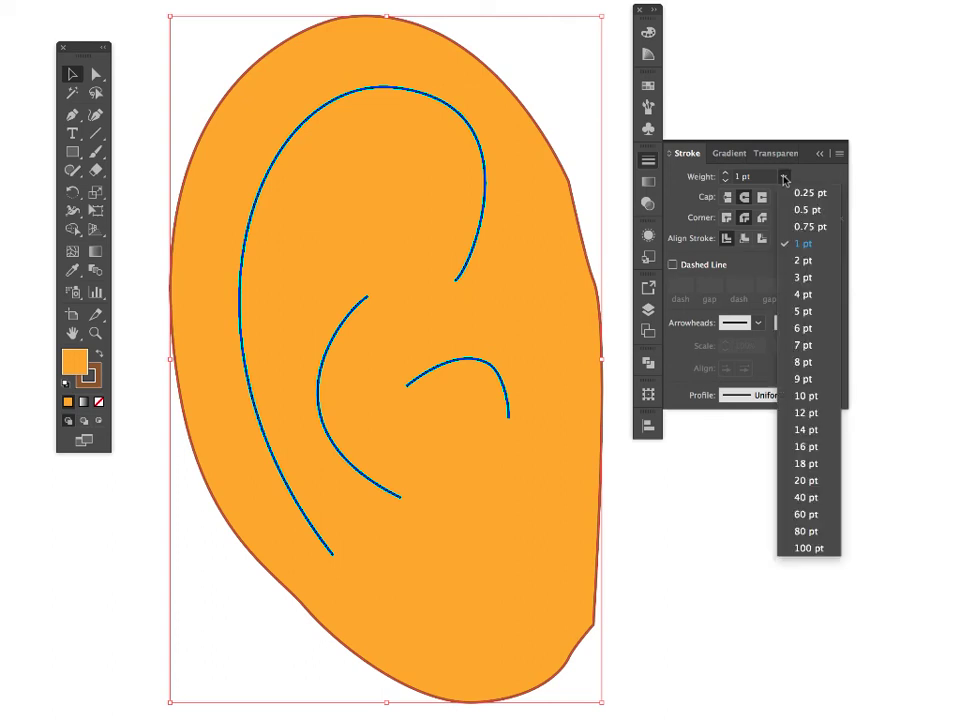
click(805, 312)
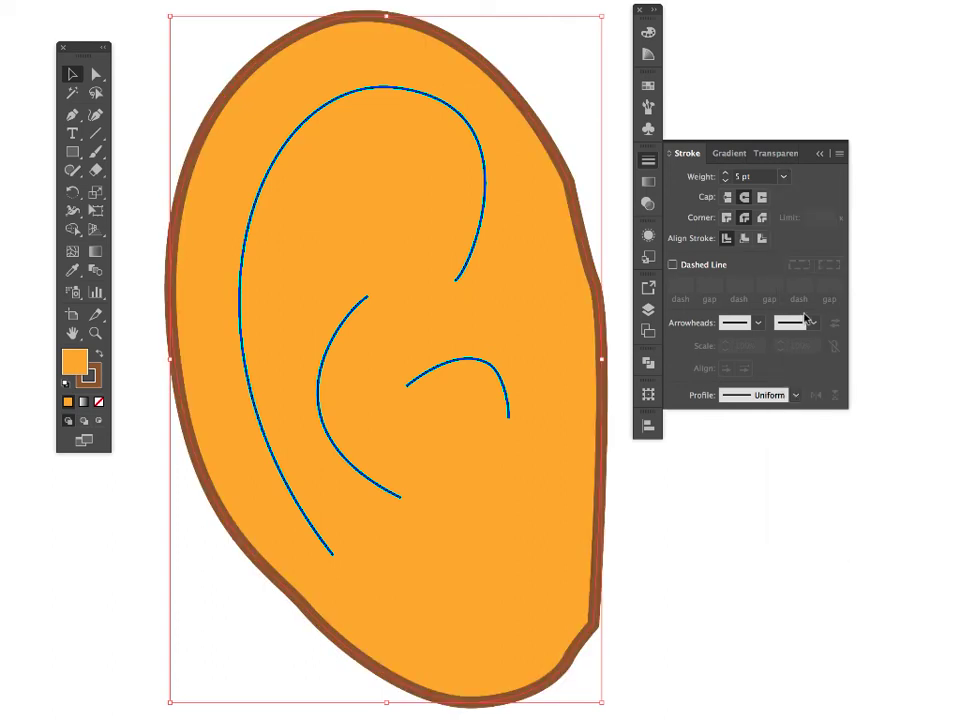
Make "line detail" the active layer.
click(648, 310)
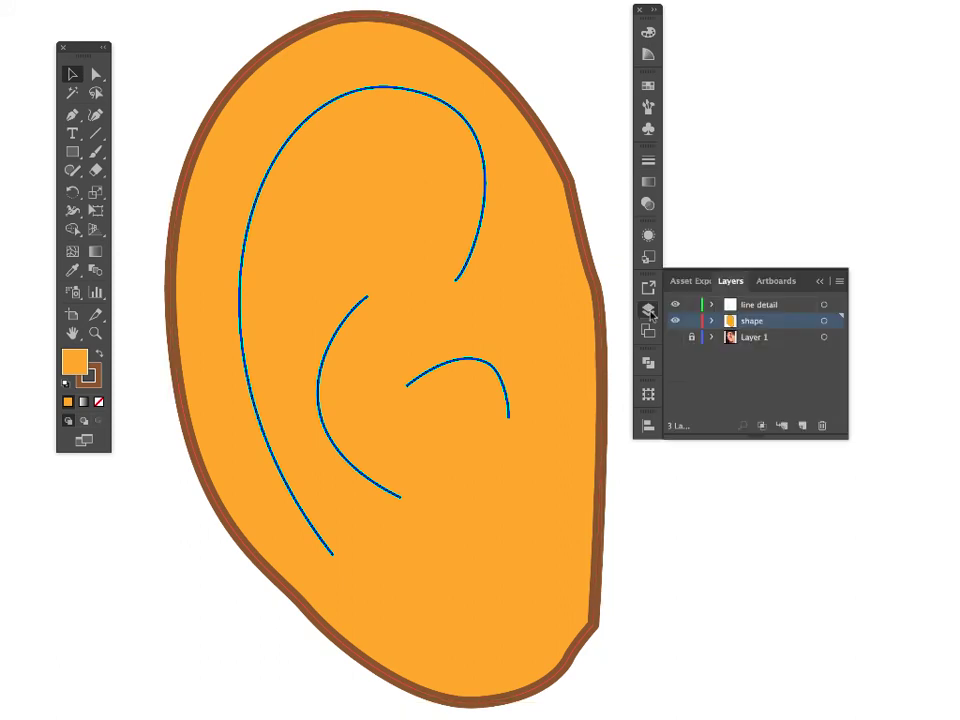
click(808, 305)
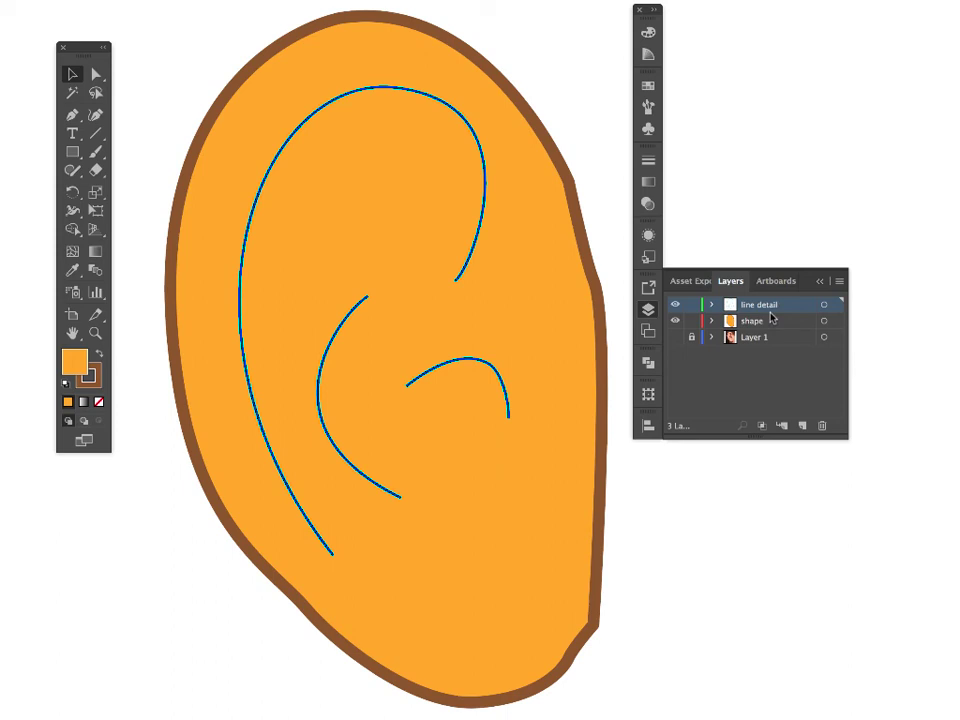
click(473, 134)
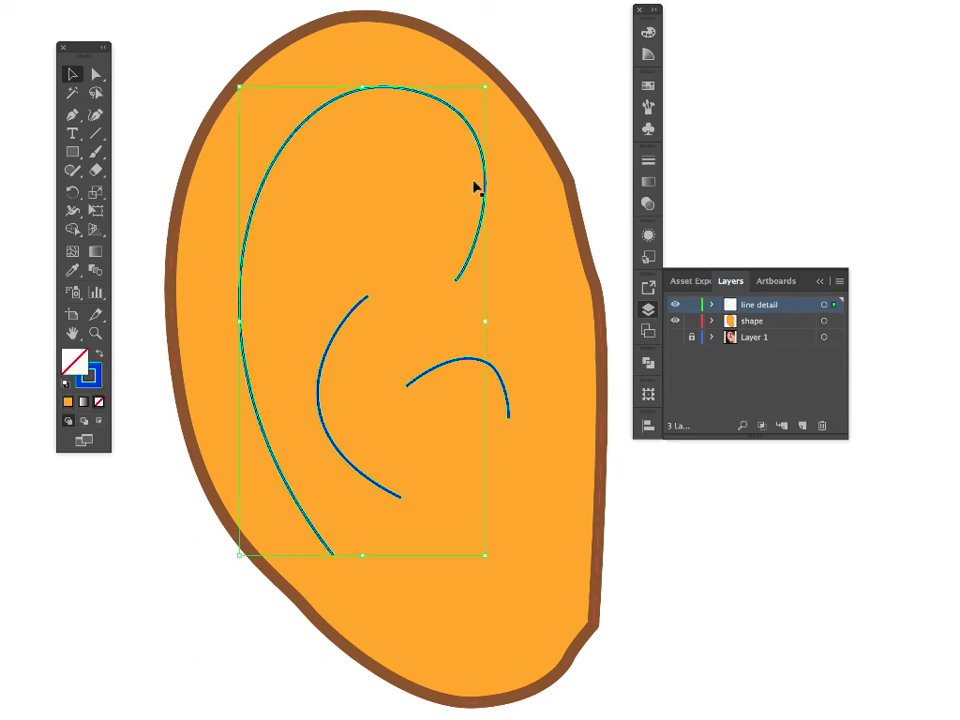
shift+click(347, 317)
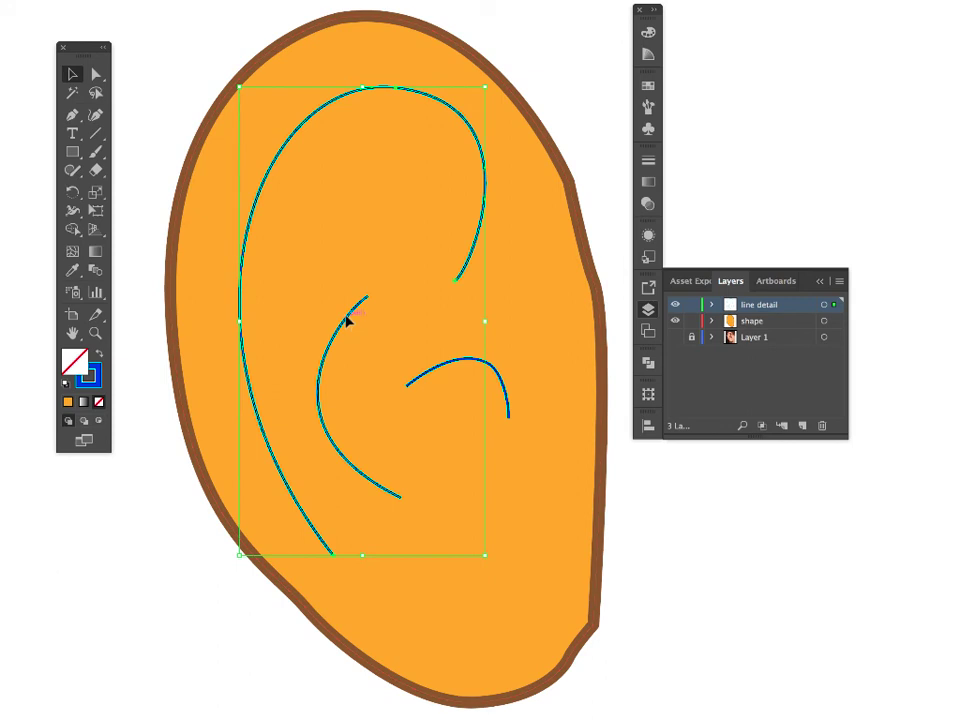
shift+click(499, 377)
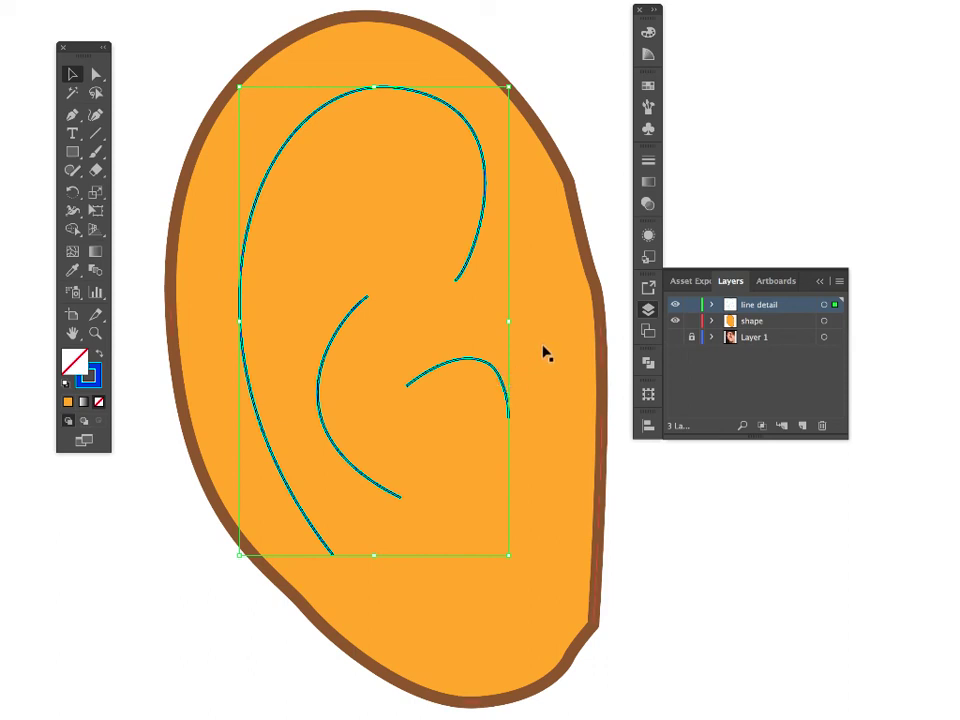
click(532, 54)
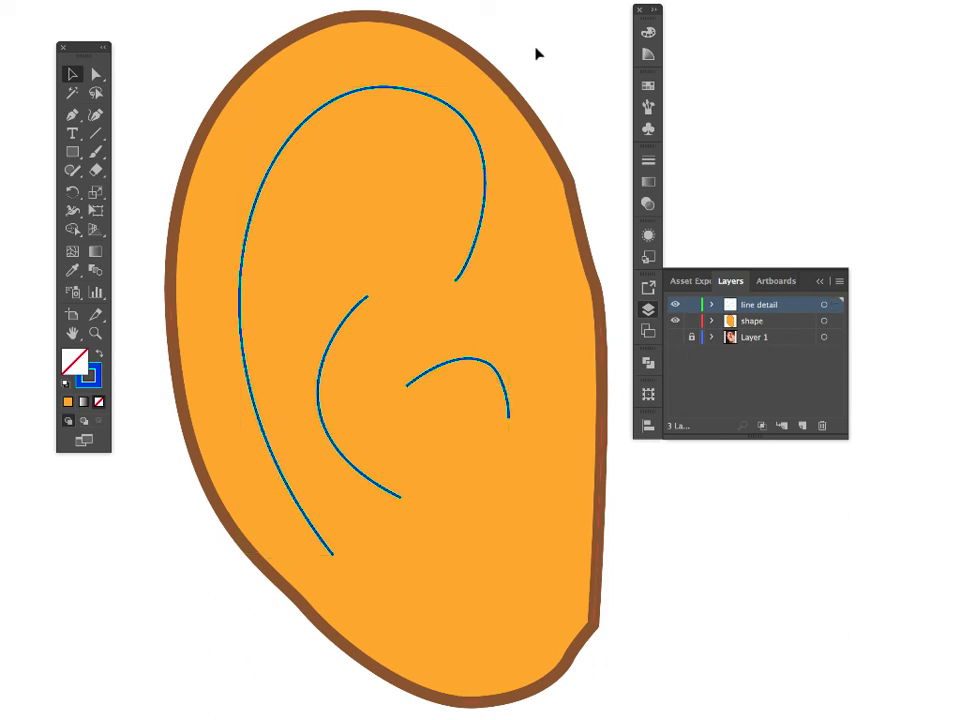
Copy the outer outline's brown stroke and light orange fill to everything on the "line detail" layer with the Eyedropper tool.
click(824, 305)
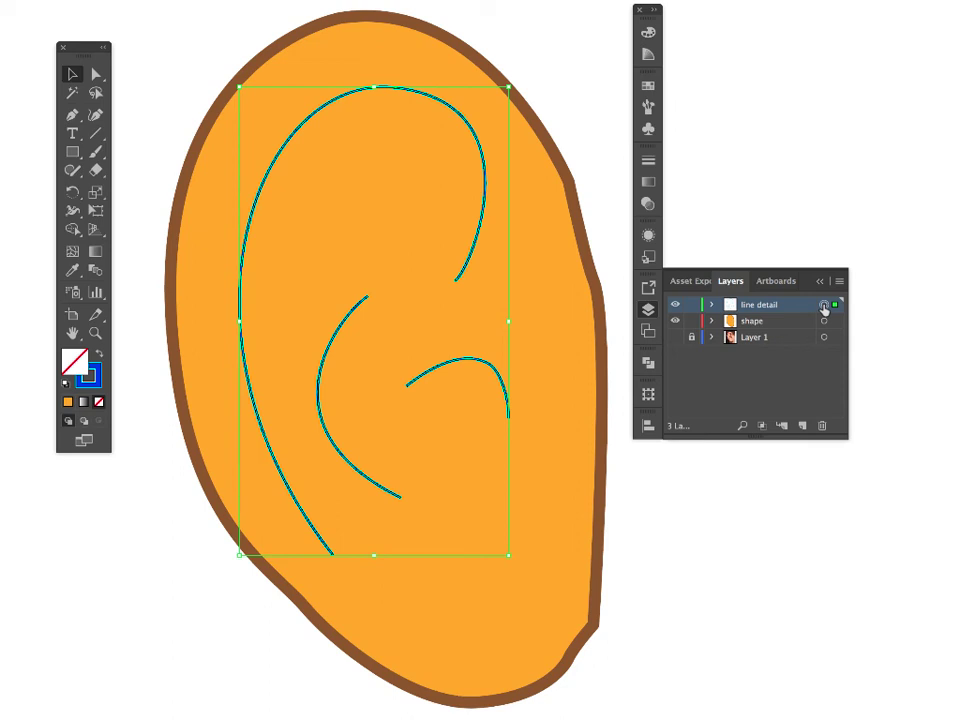
click(72, 270)
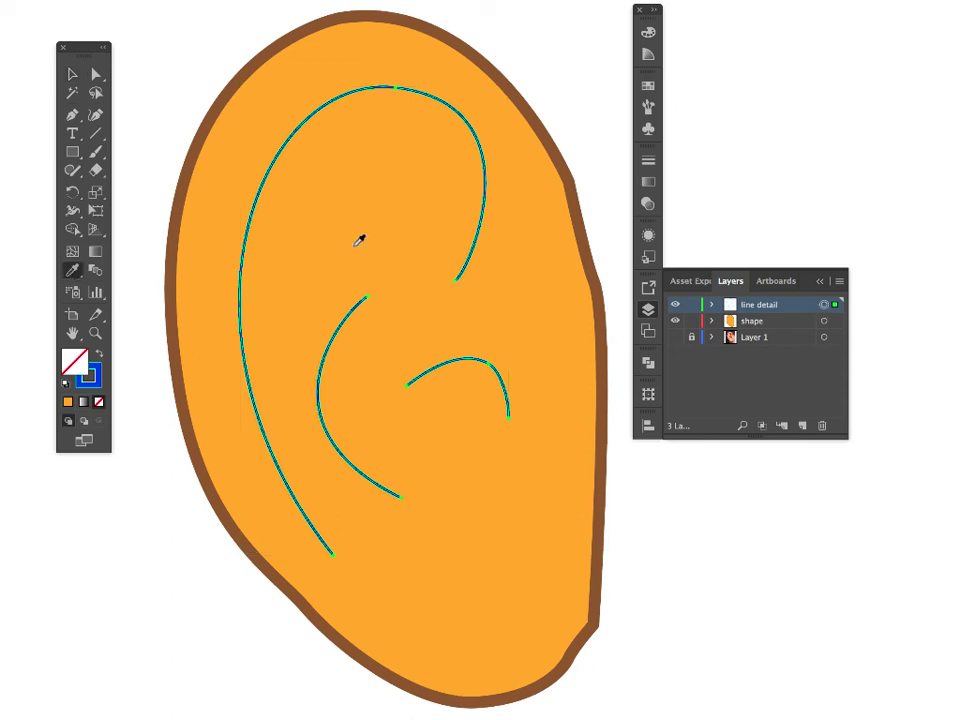
click(586, 237)
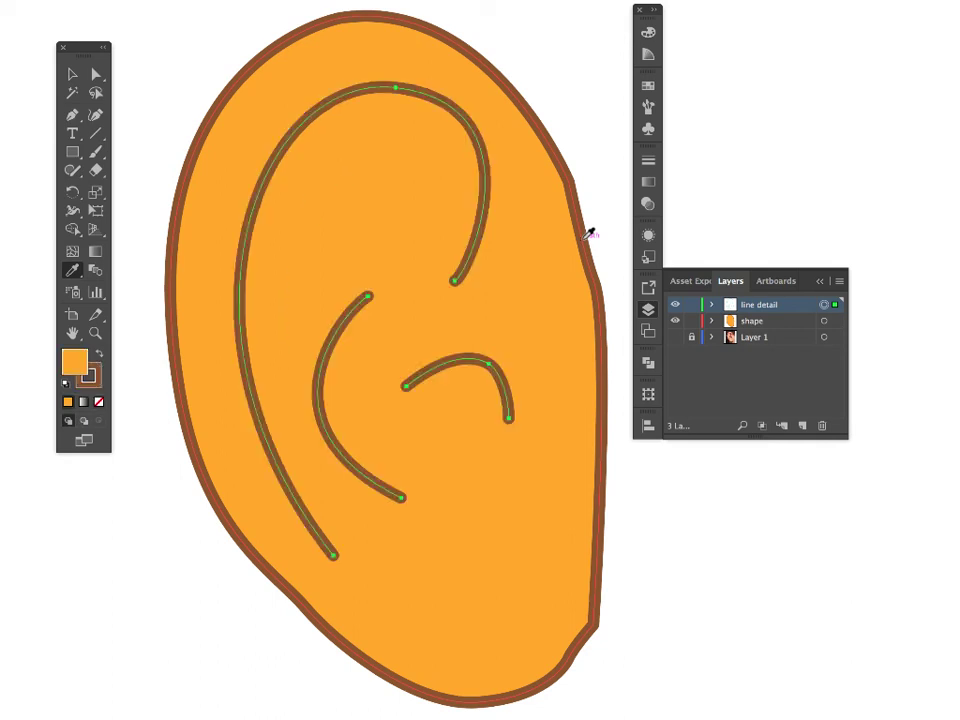
key(v)
click(134, 73)
Show Layer 1 with the ear photo and remove the fill from the outer outline on the "shape" layer.
click(675, 337)
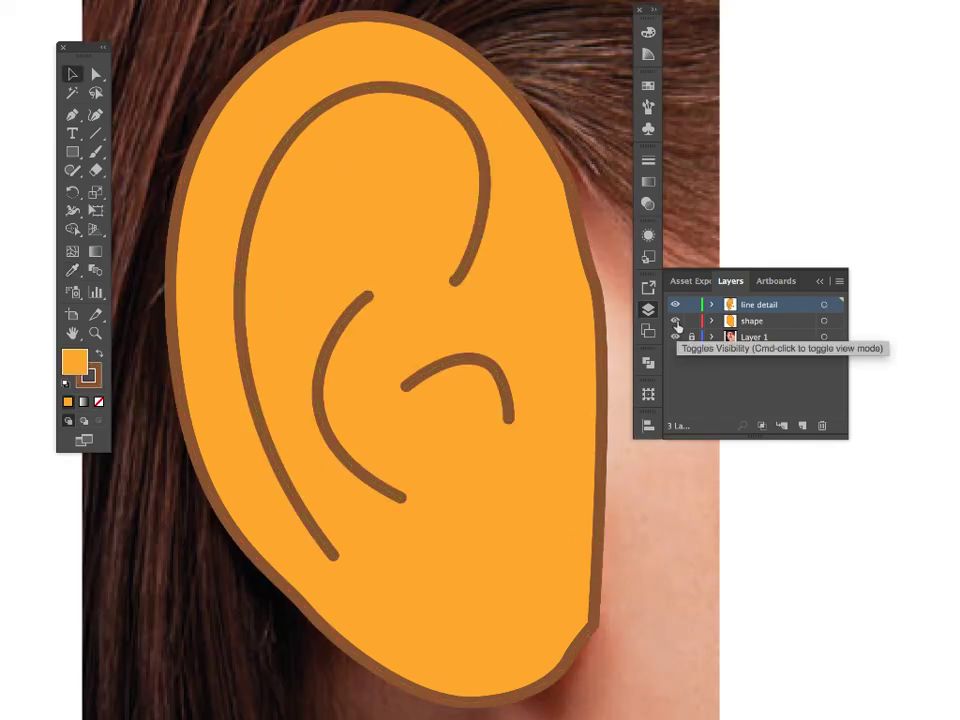
click(824, 321)
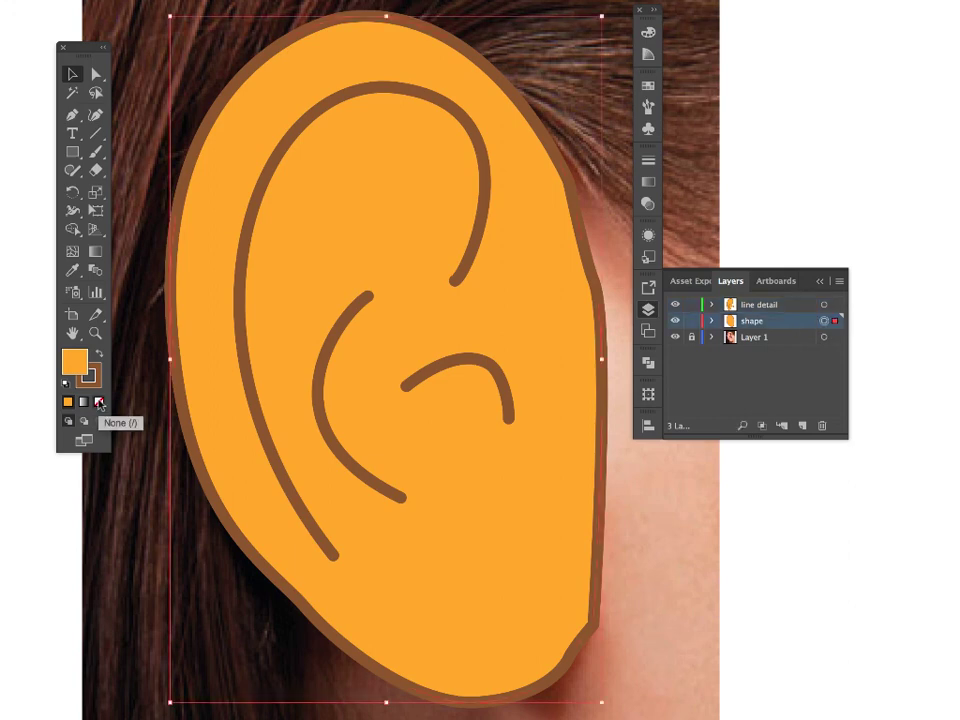
click(99, 402)
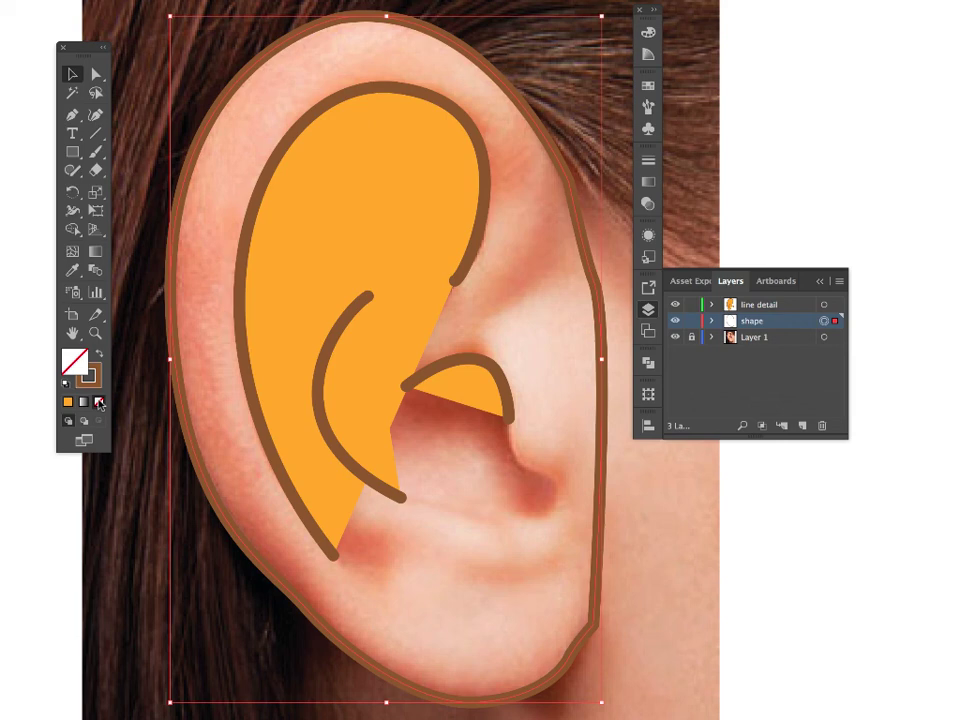
Remove the fill from all the fold lines on the "line detail" layer.
click(824, 305)
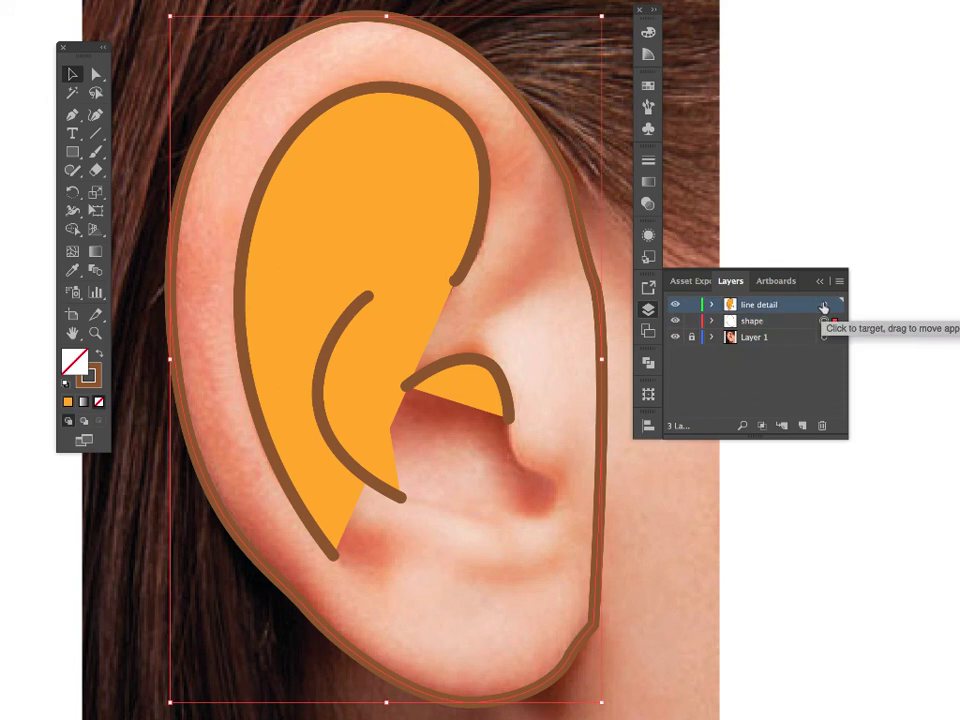
click(824, 305)
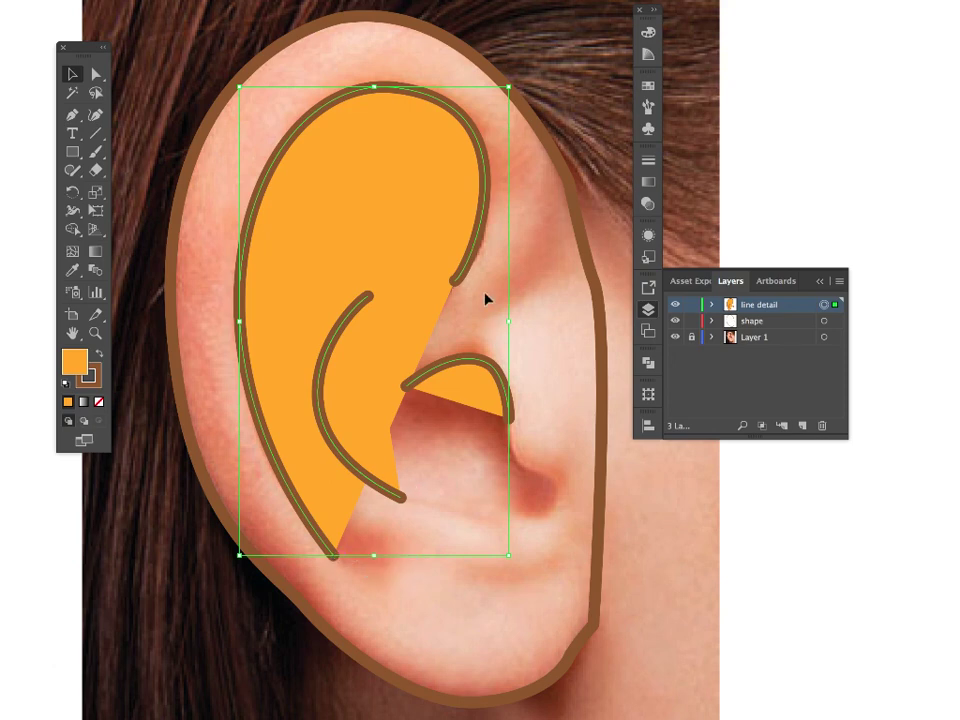
click(99, 402)
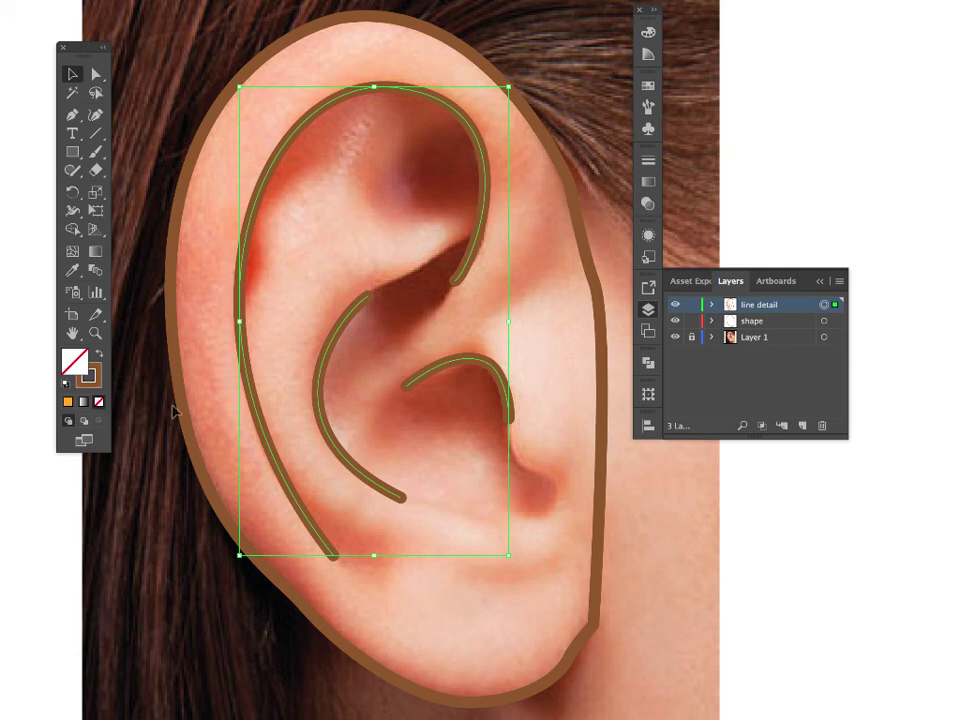
Deselect the fold lines and lock the "shape" layer, keeping "line detail" as the active layer.
click(758, 340)
click(777, 322)
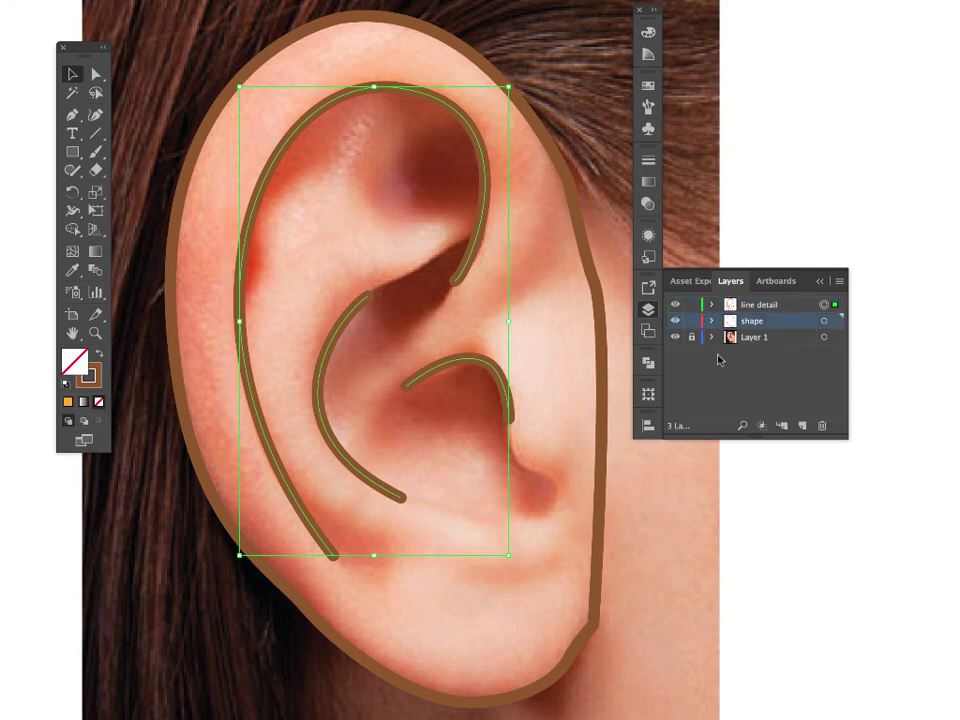
key(ctrl+2)
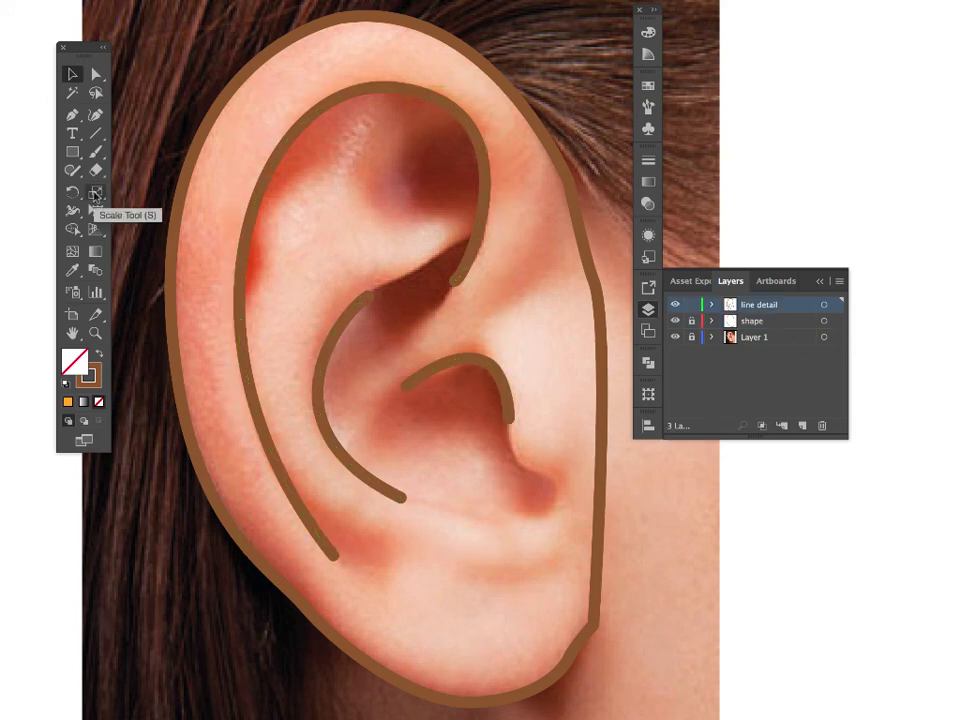
Draw a short upward-curving crease across the earlobe with the Pen tool.
click(71, 118)
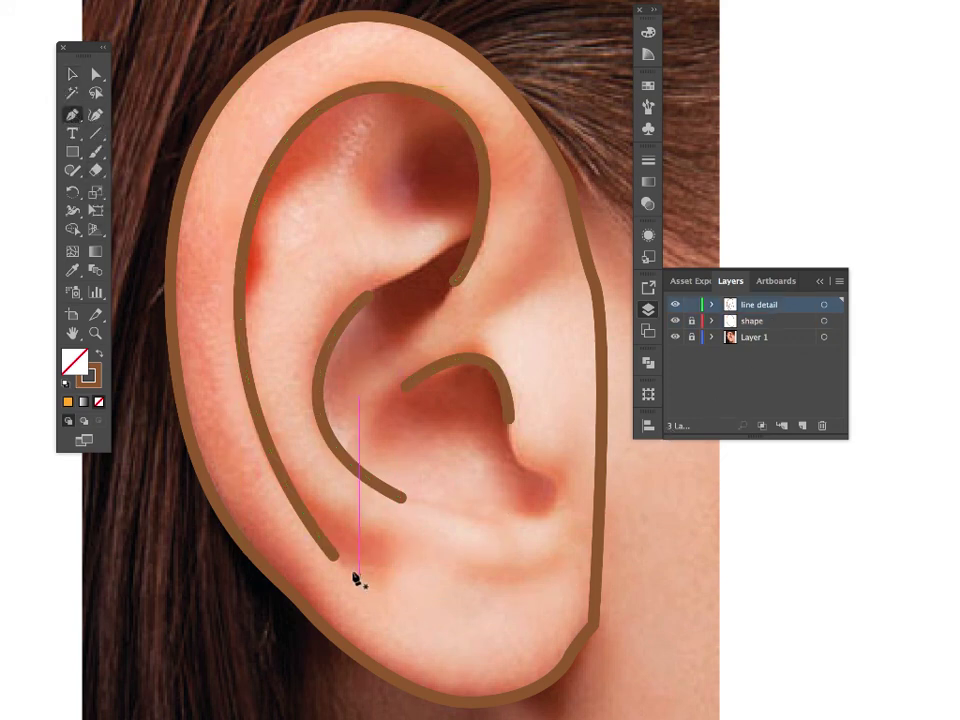
drag(505, 596, 380, 591)
click(334, 557)
key(ctrl+z)
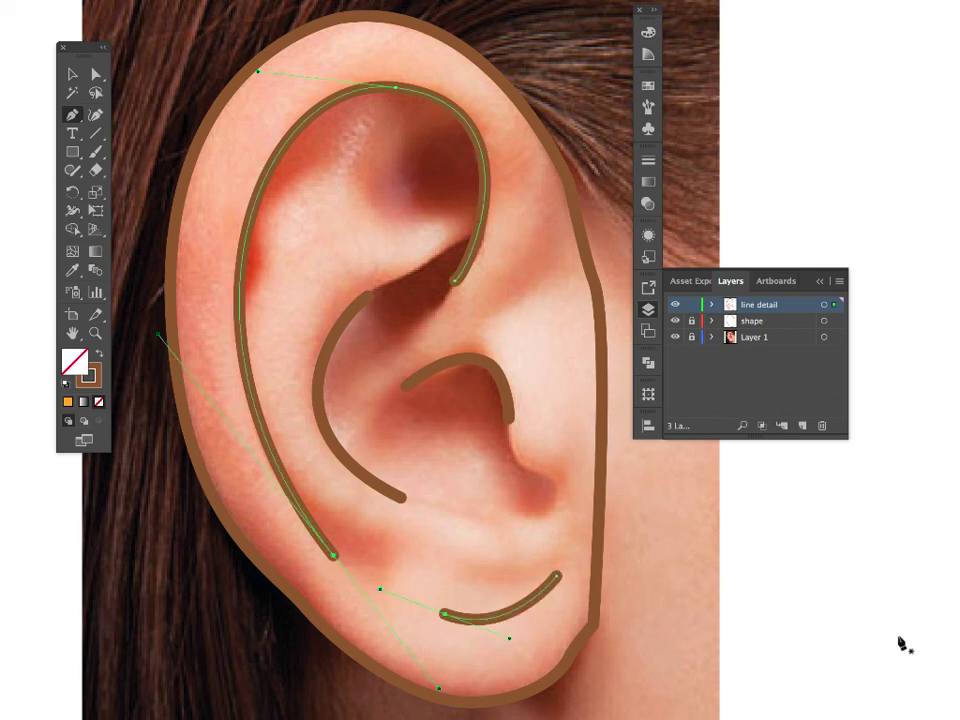
ctrl+click(902, 643)
click(675, 337)
click(675, 337)
Extend the long fold line's inner end into the bowl, delete its former end anchor and reshape the curve at the top.
mouse_move(370, 370)
mouse_down()
mouse_move(386, 377)
mouse_move(371, 371)
mouse_up()
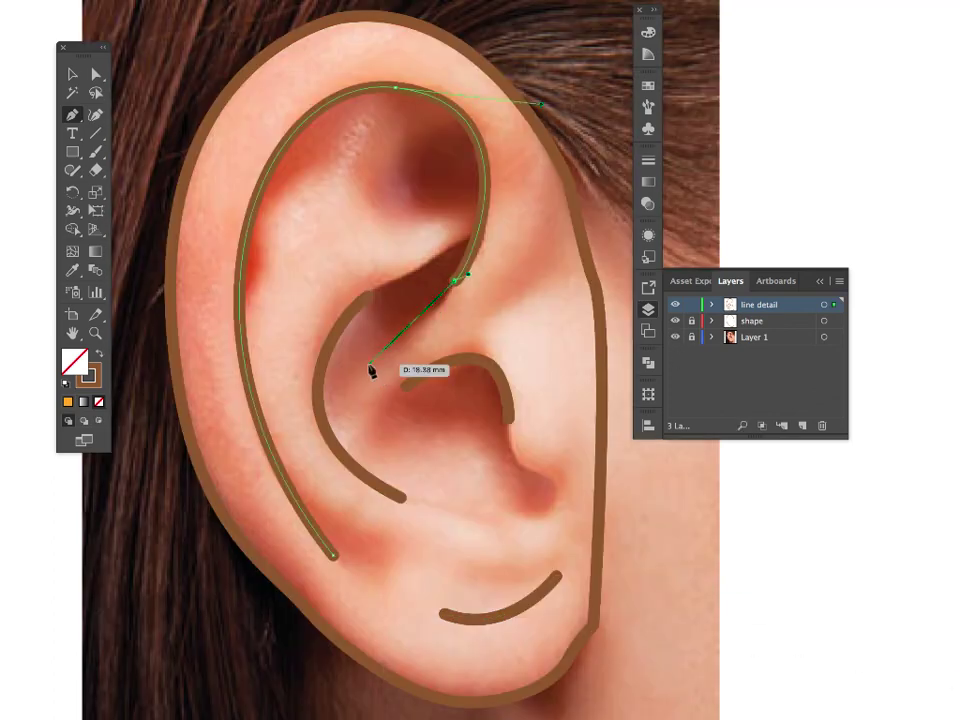
click(74, 110)
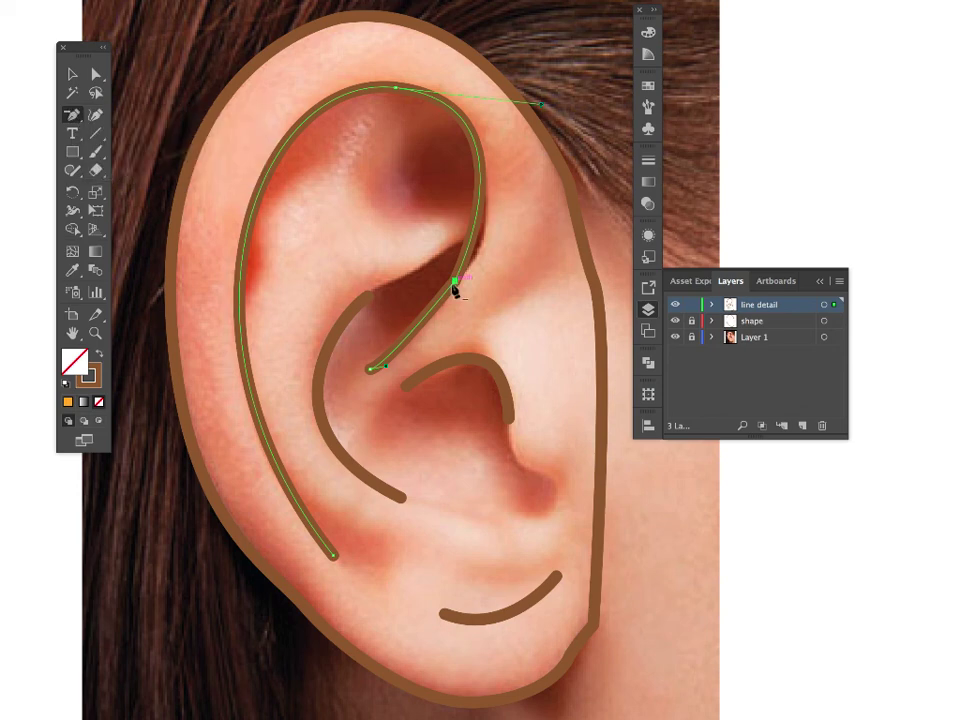
drag(456, 285, 575, 140)
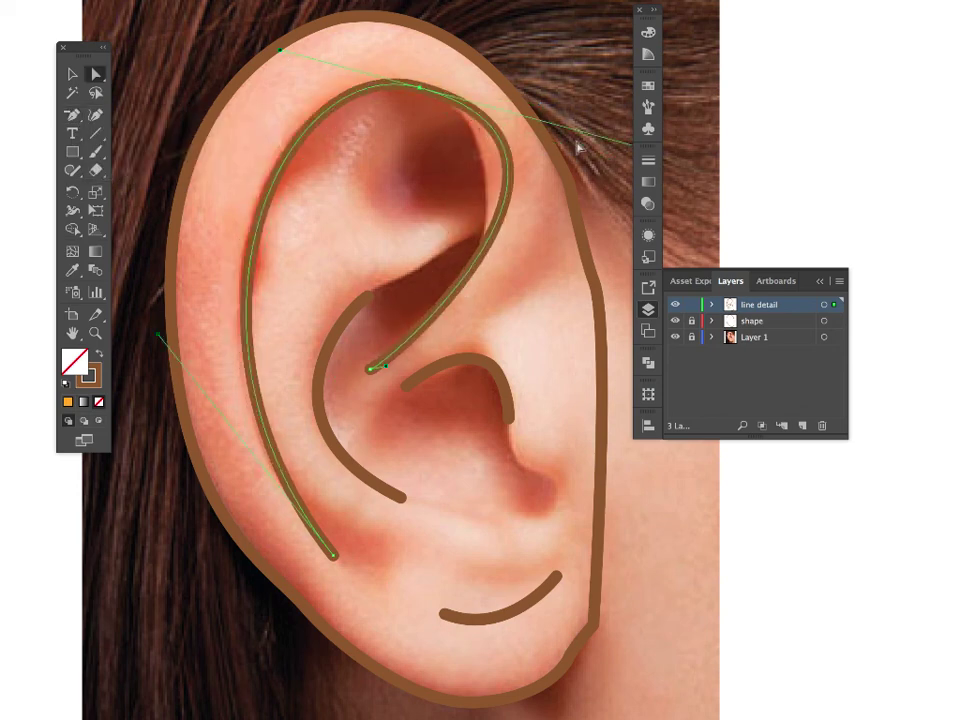
Hide Layer 1 with the ear photo and give the outer ear outline its light orange fill again.
scroll(357, 437, right, 3)
click(675, 337)
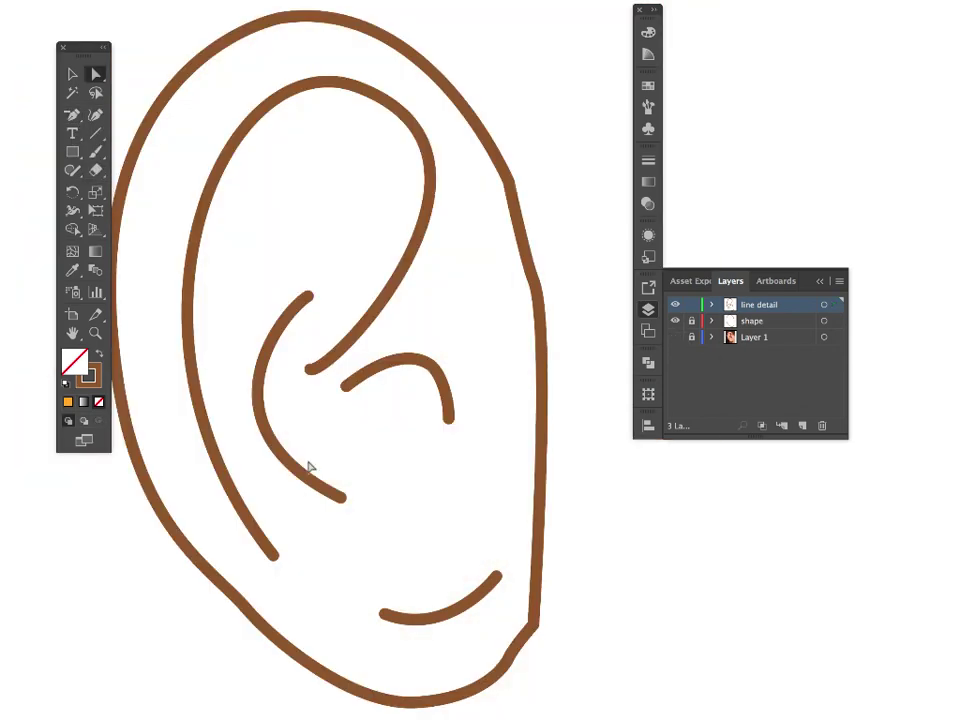
key(v)
click(274, 343)
click(68, 401)
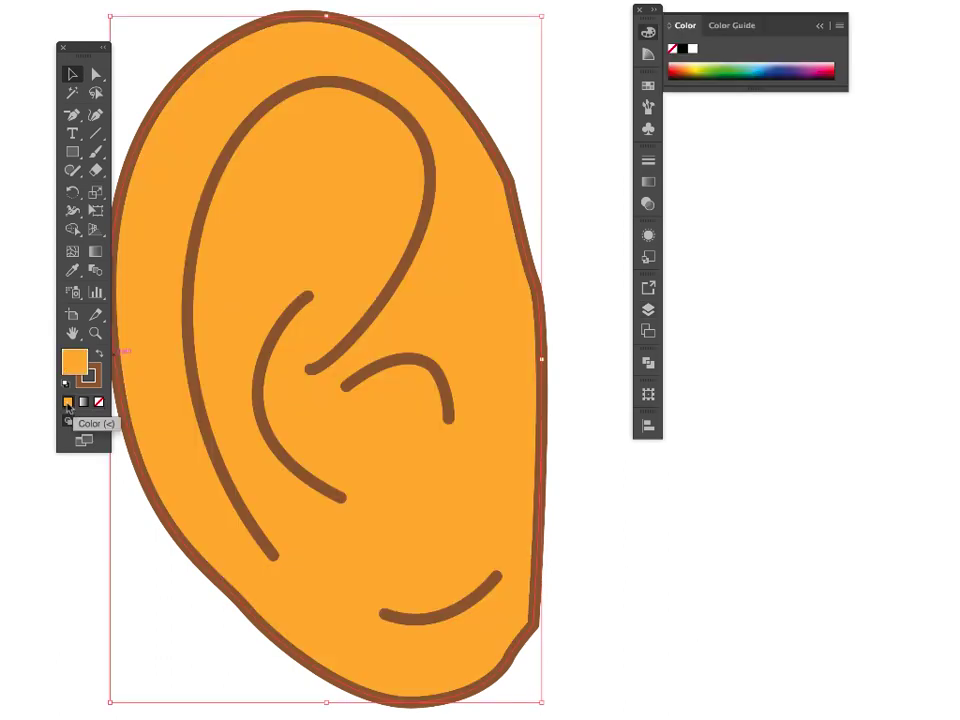
click(842, 554)
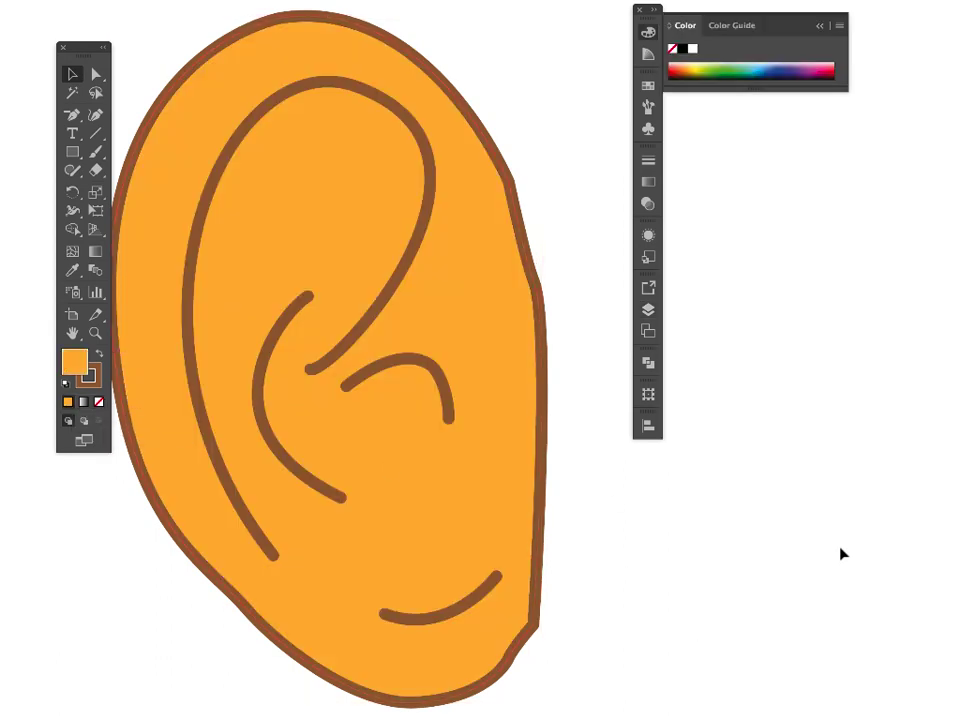
scroll(662, 516, left, 2)
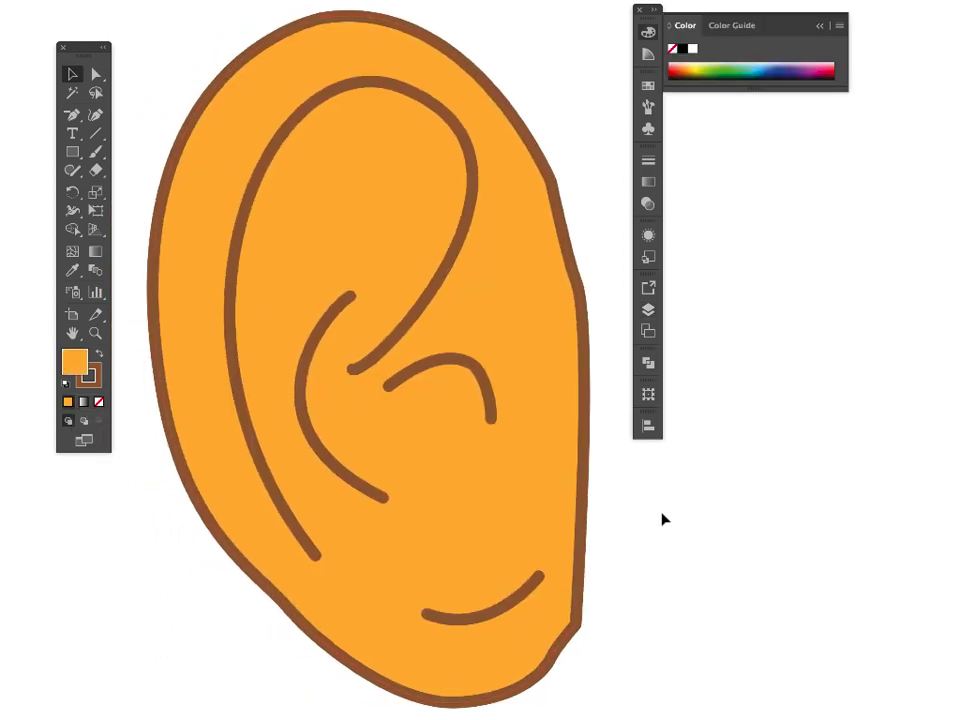